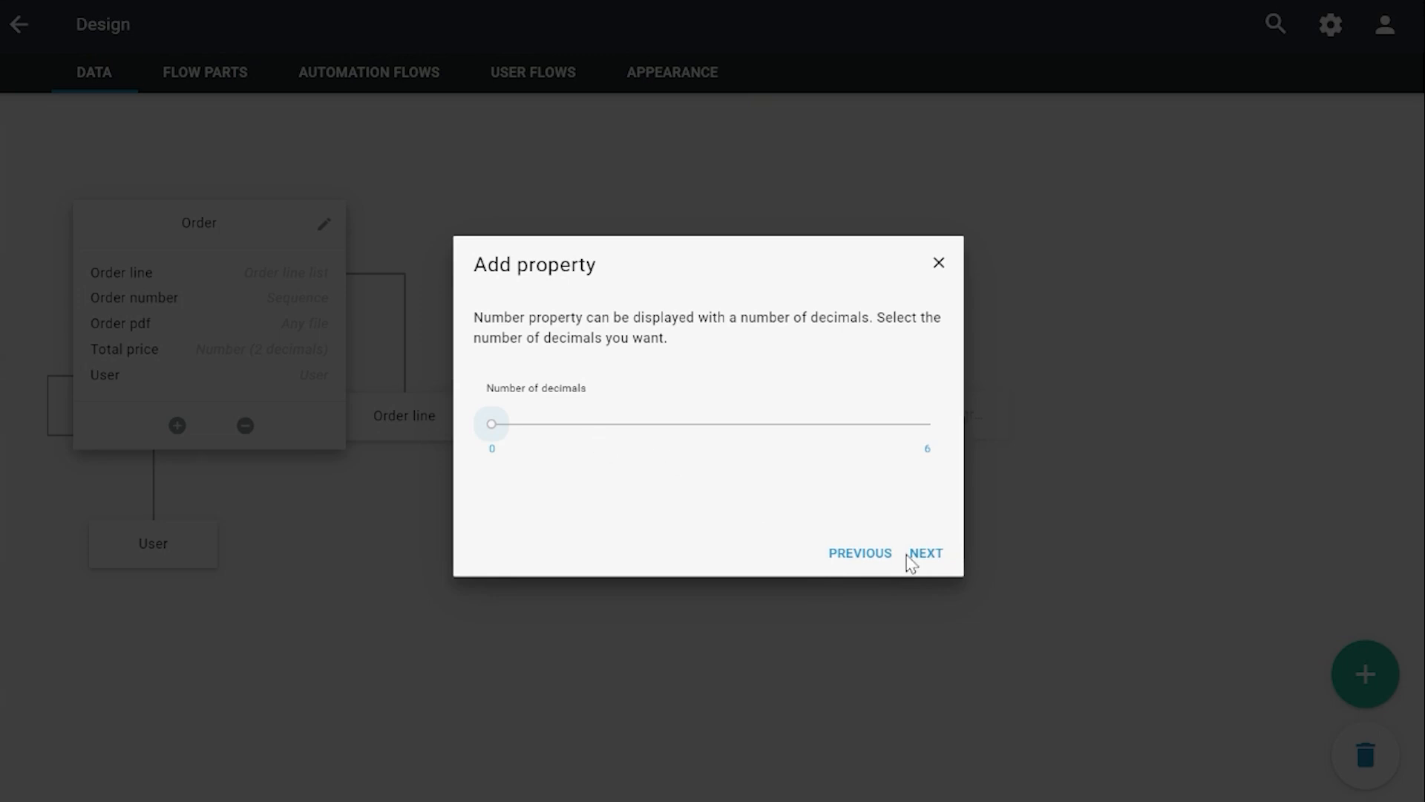
# Finish adding a number property without decimals to Order, named "Number of products"
pyautogui.click(928, 556)
pyautogui.write('Numer')
pyautogui.press('BackSpace')
pyautogui.press('BackSpace')
pyautogui.write('ber of ')
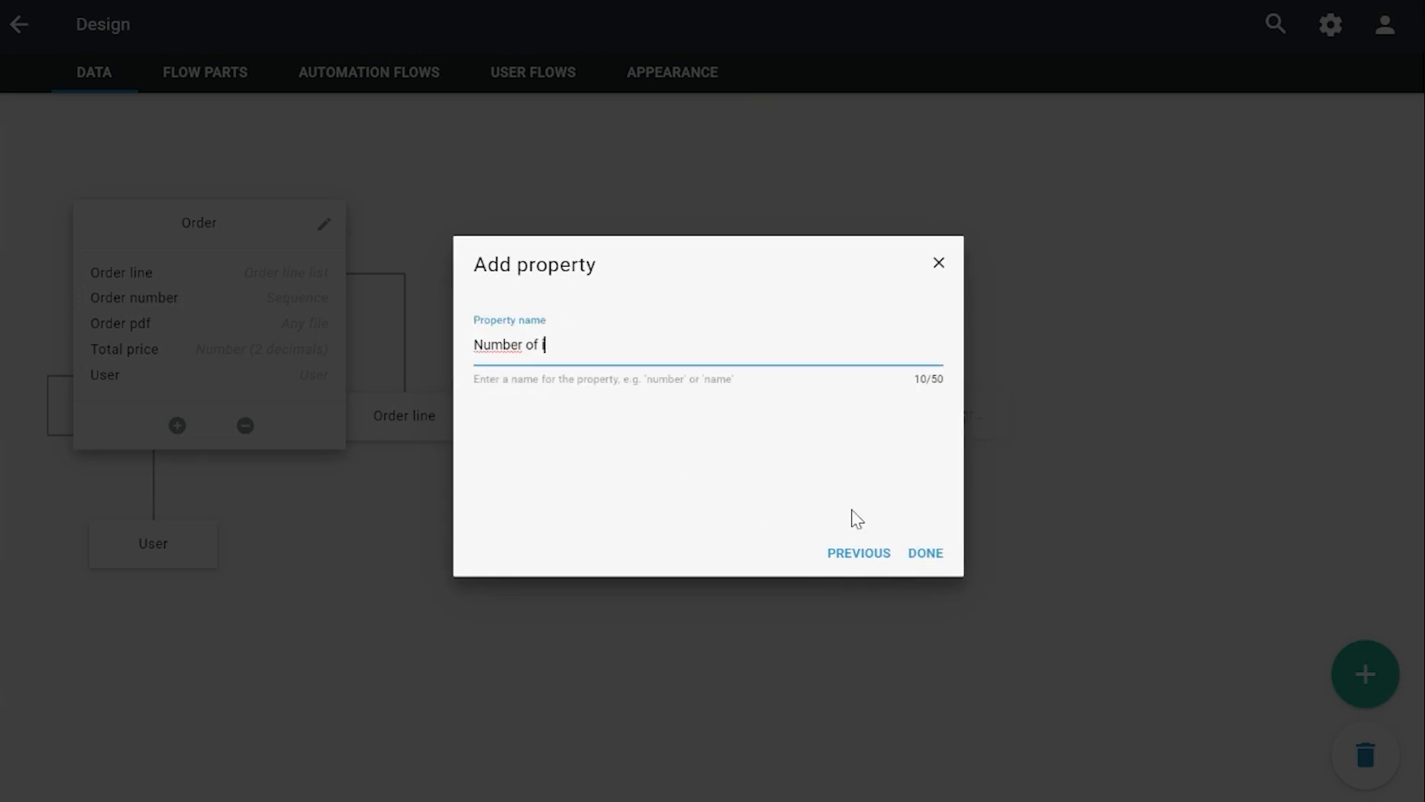
pyautogui.write('items')
pyautogui.hotkey('ctrl', 'shift', 'Left')
pyautogui.write('products')
pyautogui.click(927, 555)
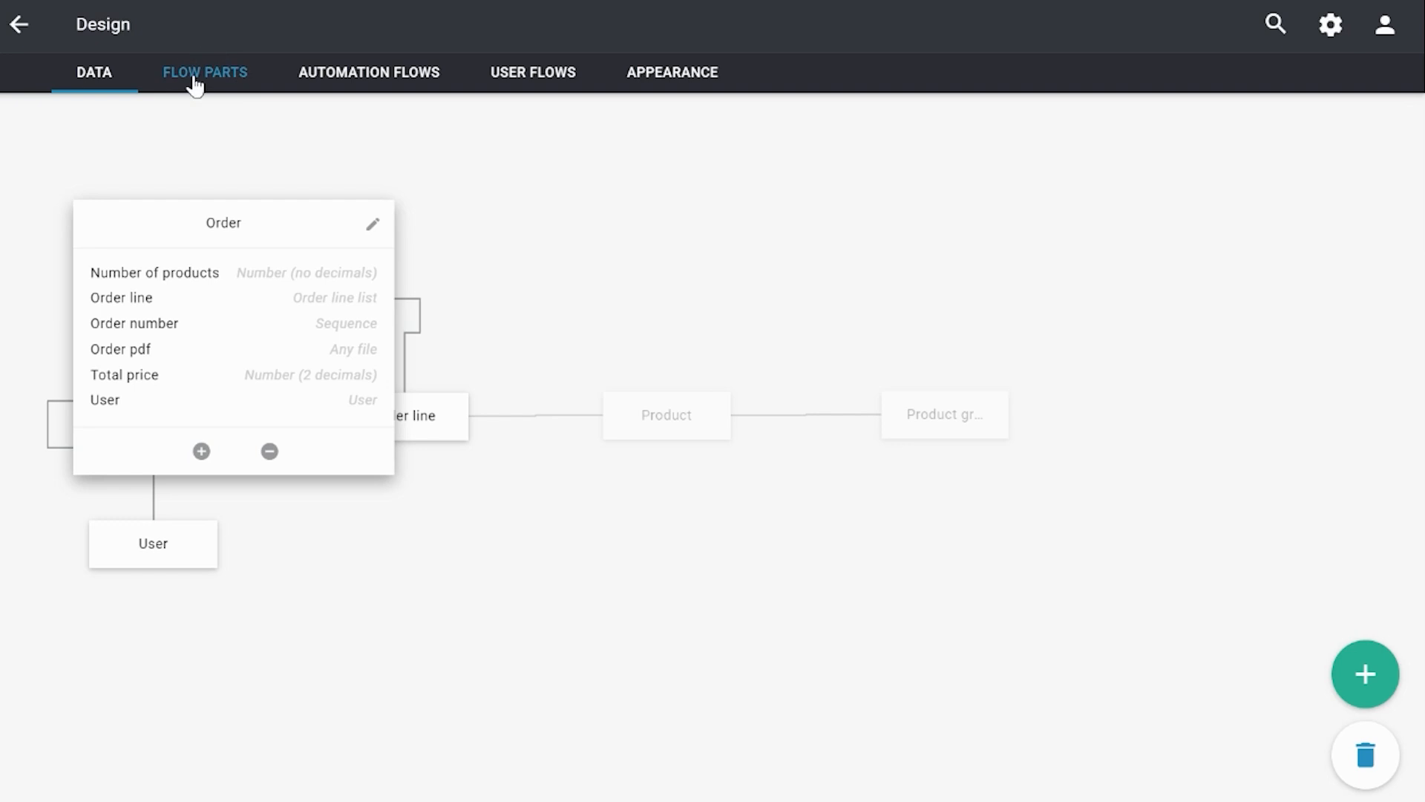
# Open the "new order" flow part for editing
pyautogui.click(196, 86)
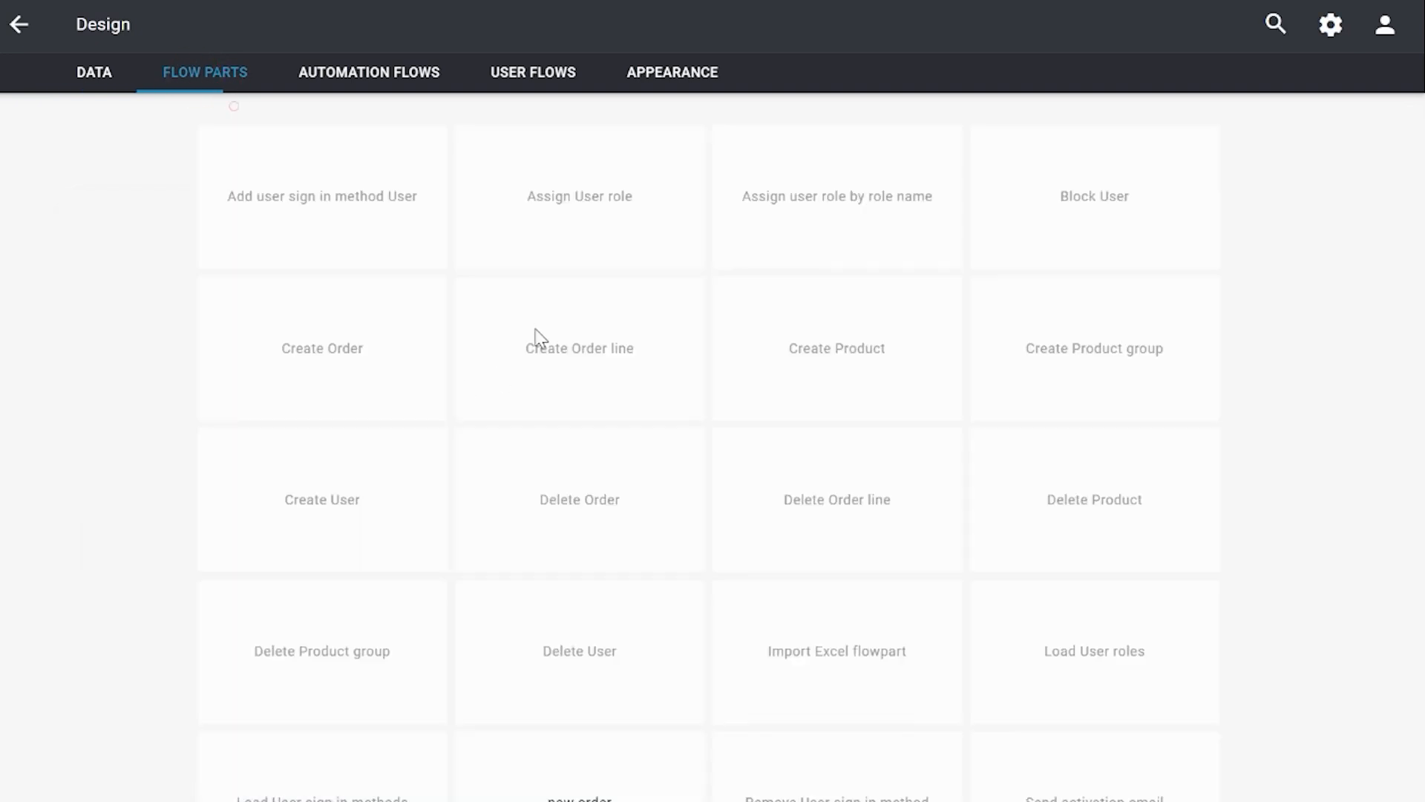
pyautogui.scroll(-2, 535, 337)
pyautogui.click(608, 679)
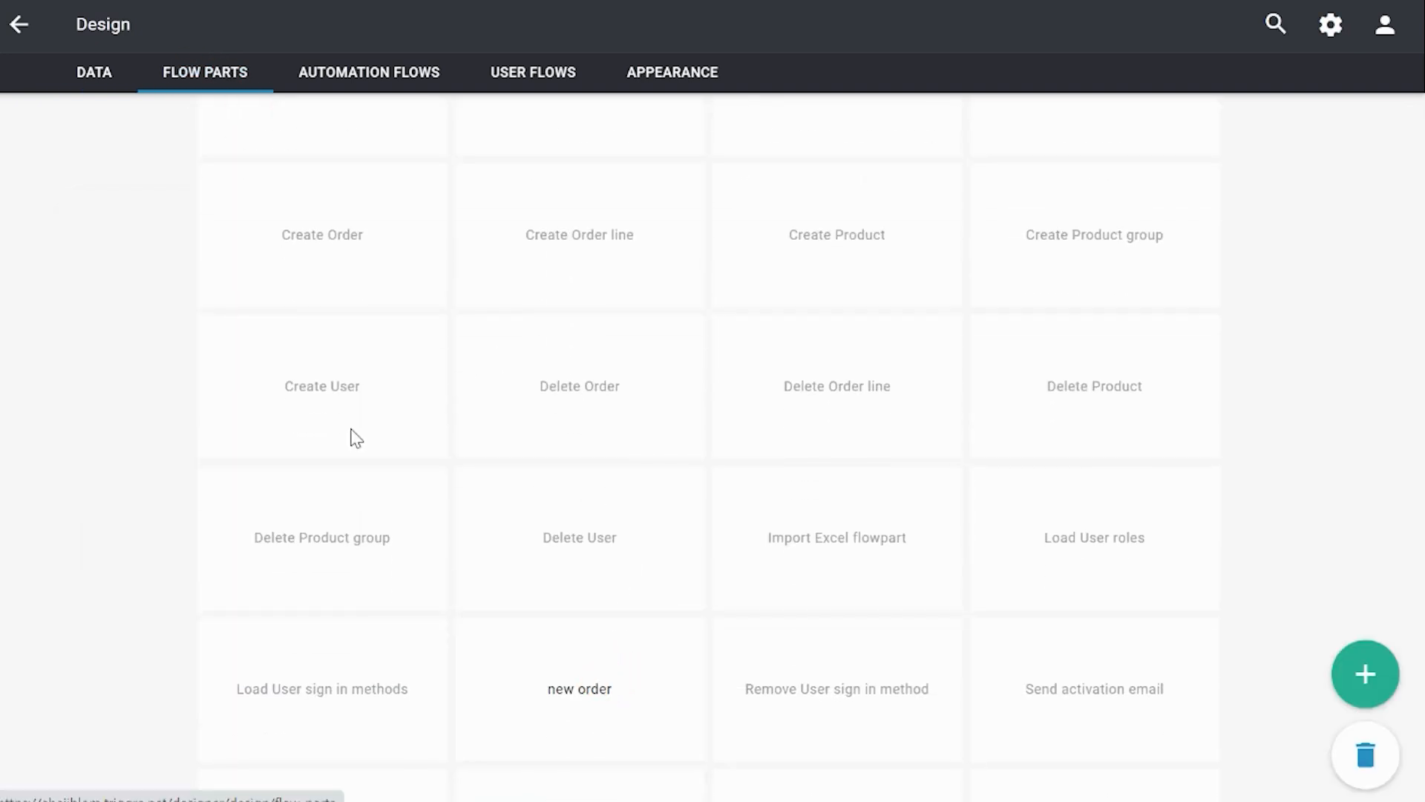
pyautogui.click(486, 657)
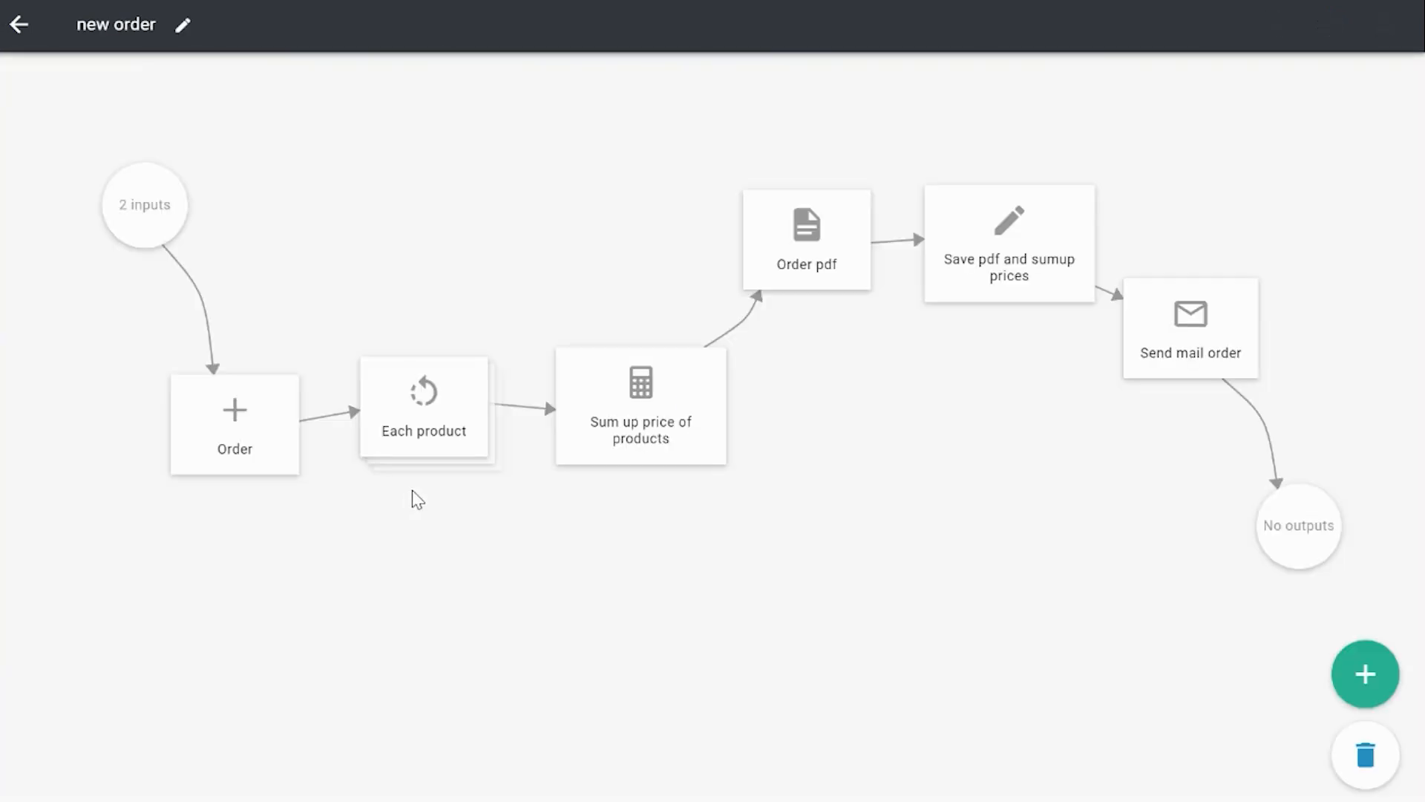
# Spread out the flow steps to make room between "Sum up price of products" and "Order pdf"
pyautogui.moveTo(633, 563); pyautogui.dragTo(423, 531)
pyautogui.moveTo(960, 312); pyautogui.dragTo(1225, 318)
pyautogui.moveTo(1073, 466); pyautogui.dragTo(1176, 495)
pyautogui.moveTo(834, 201); pyautogui.dragTo(1027, 220)
pyautogui.moveTo(627, 225); pyautogui.dragTo(793, 226)
# Delete the connection between "Sum up price of products" and "Order pdf", and move "Sum up price of products" below "Each product"
pyautogui.click(1340, 755)
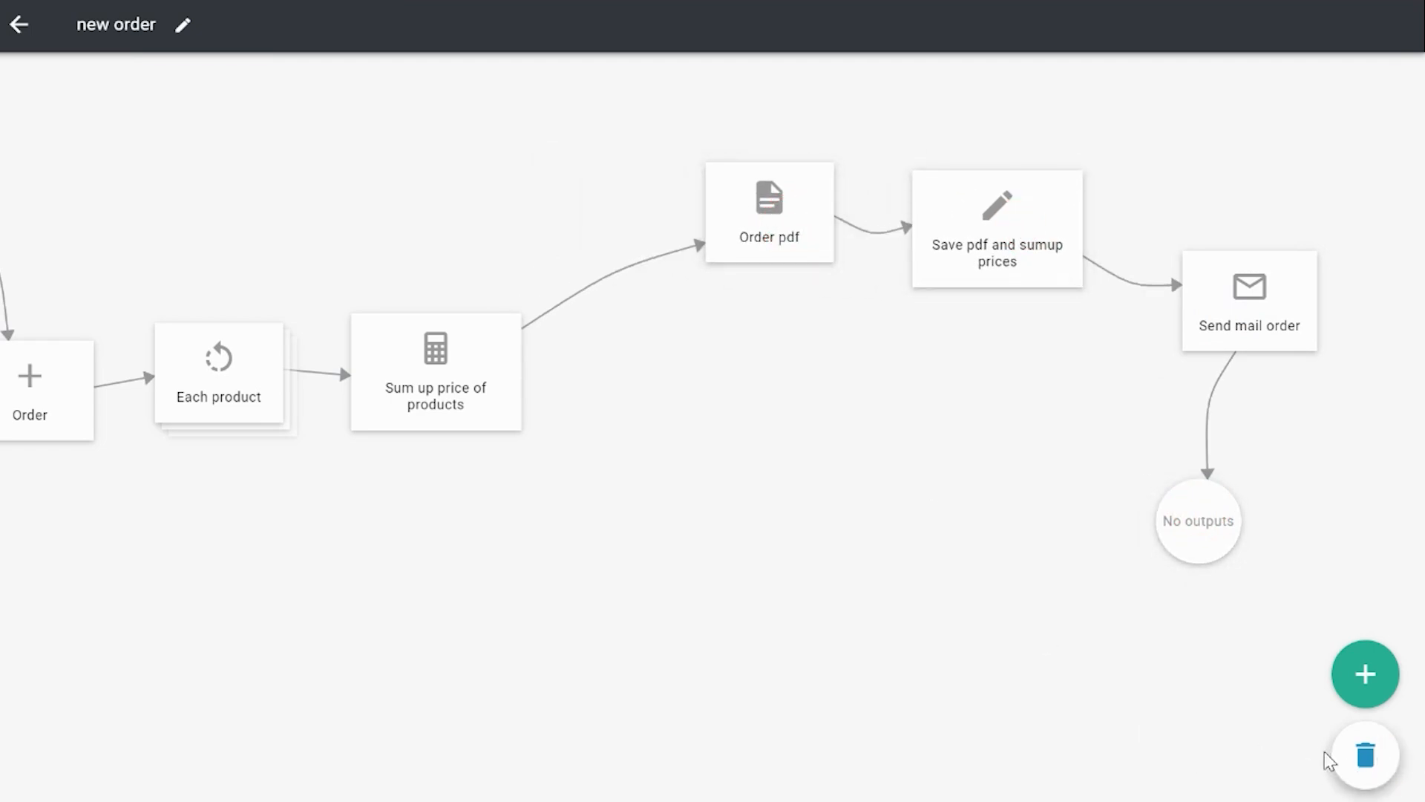
pyautogui.click(611, 275)
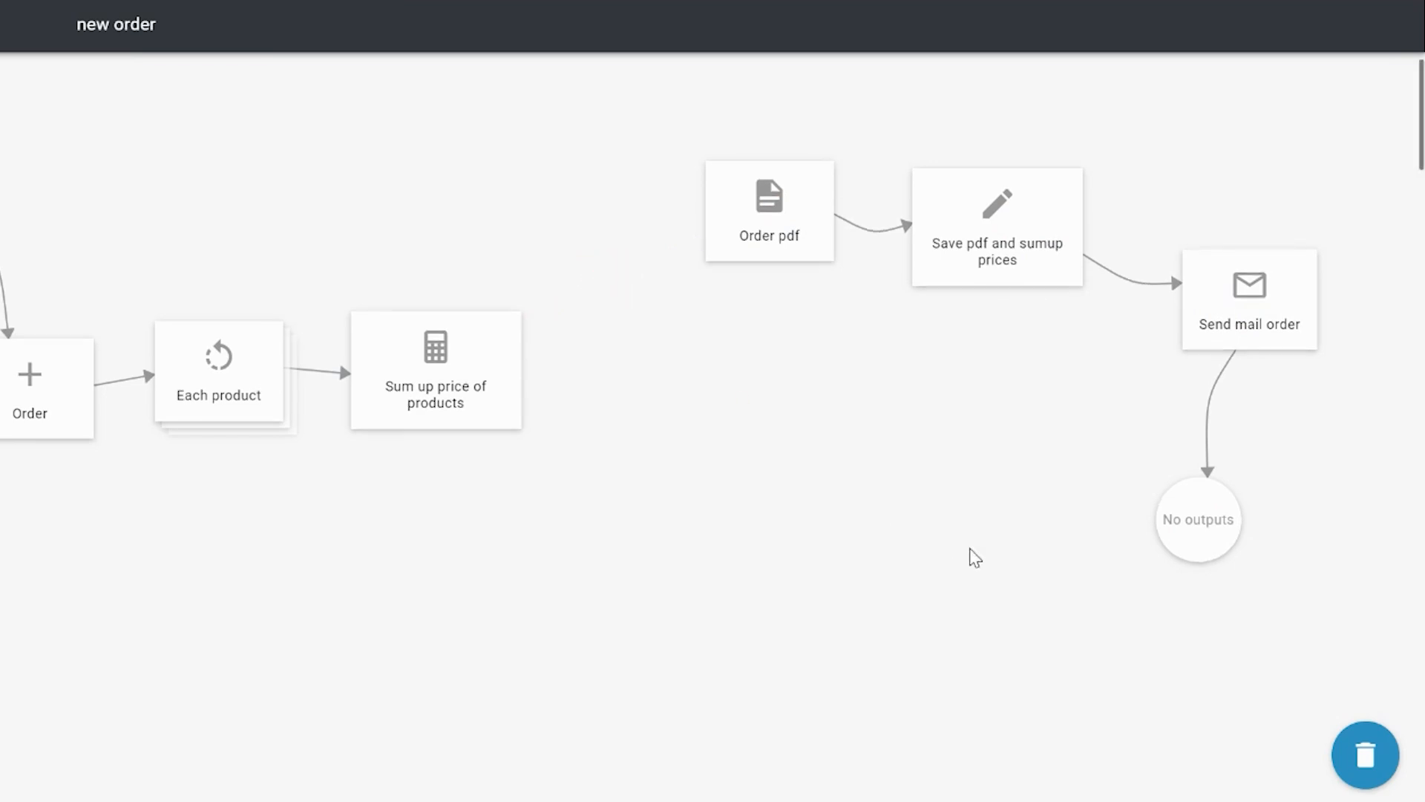
pyautogui.click(1338, 769)
pyautogui.moveTo(488, 409); pyautogui.dragTo(238, 628)
# Add a data look-up action for Order line after "Sum up price of products"
pyautogui.click(349, 592)
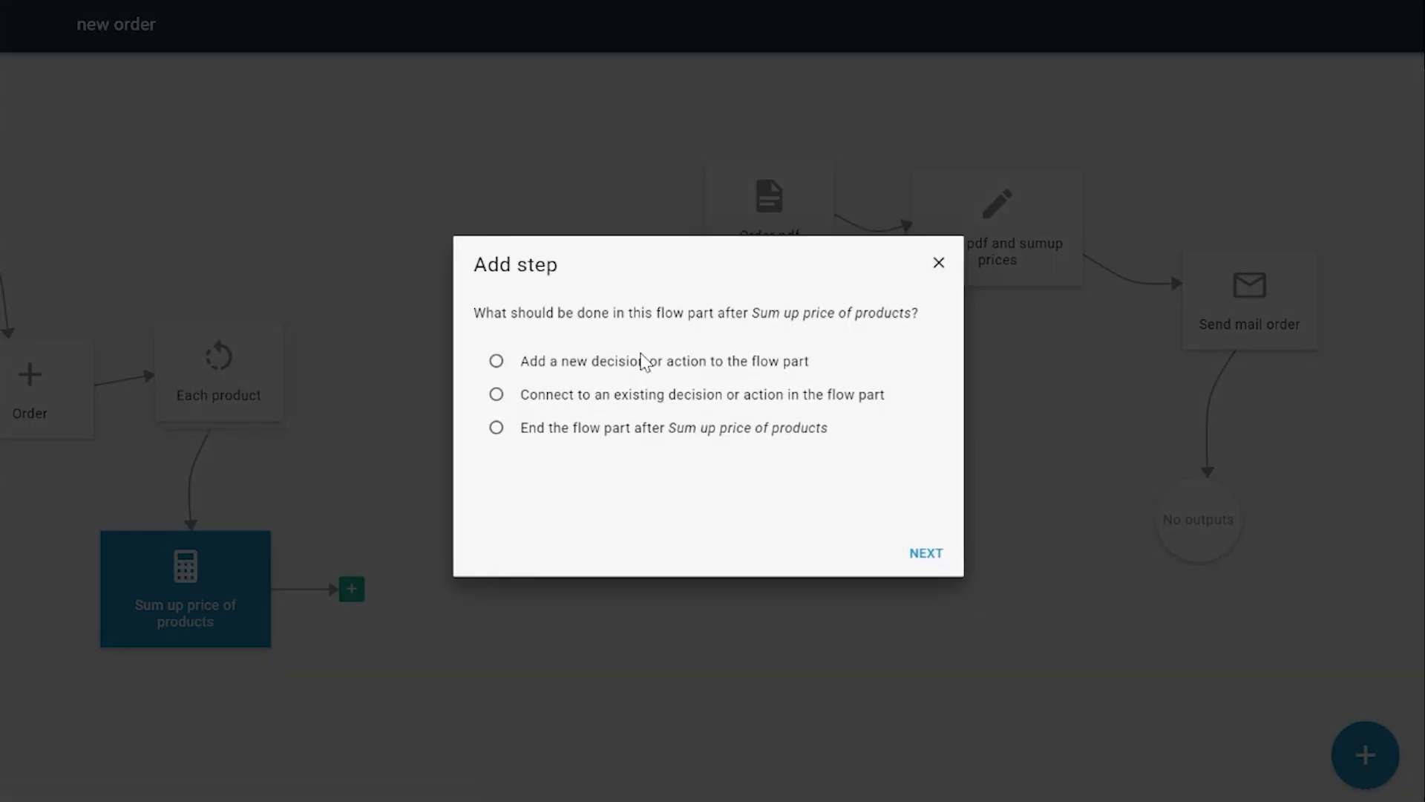
pyautogui.click(925, 555)
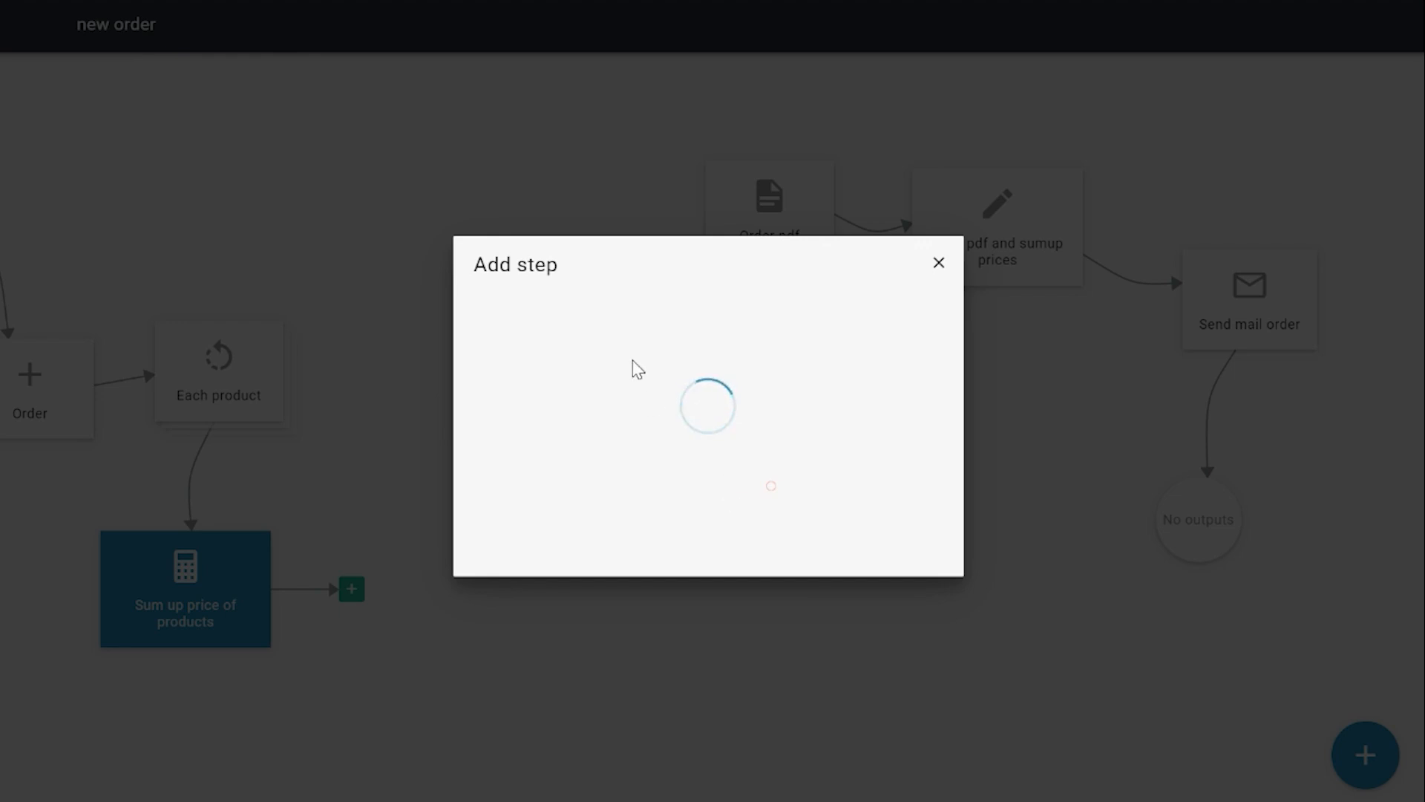
pyautogui.click(819, 505)
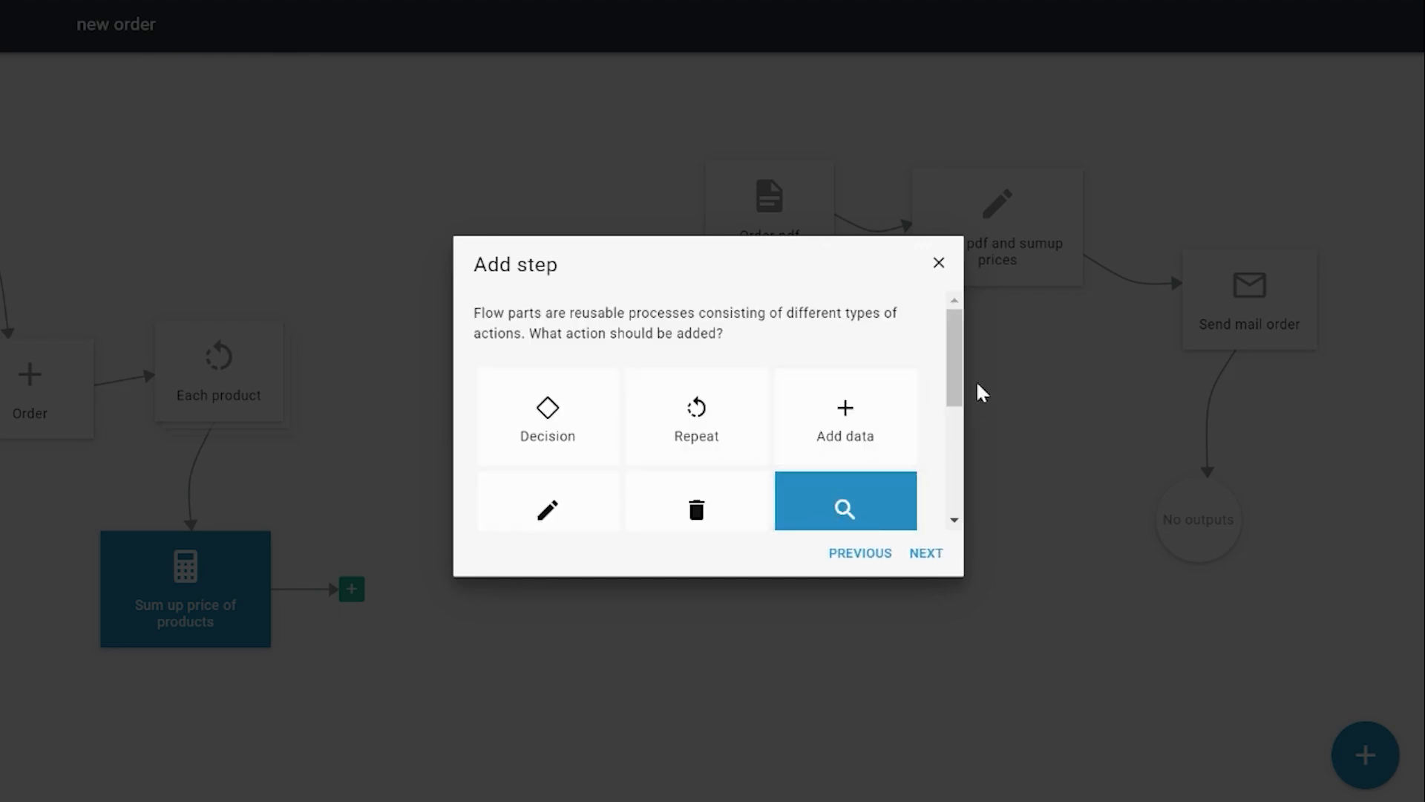
pyautogui.moveTo(957, 355); pyautogui.dragTo(959, 383)
pyautogui.click(920, 563)
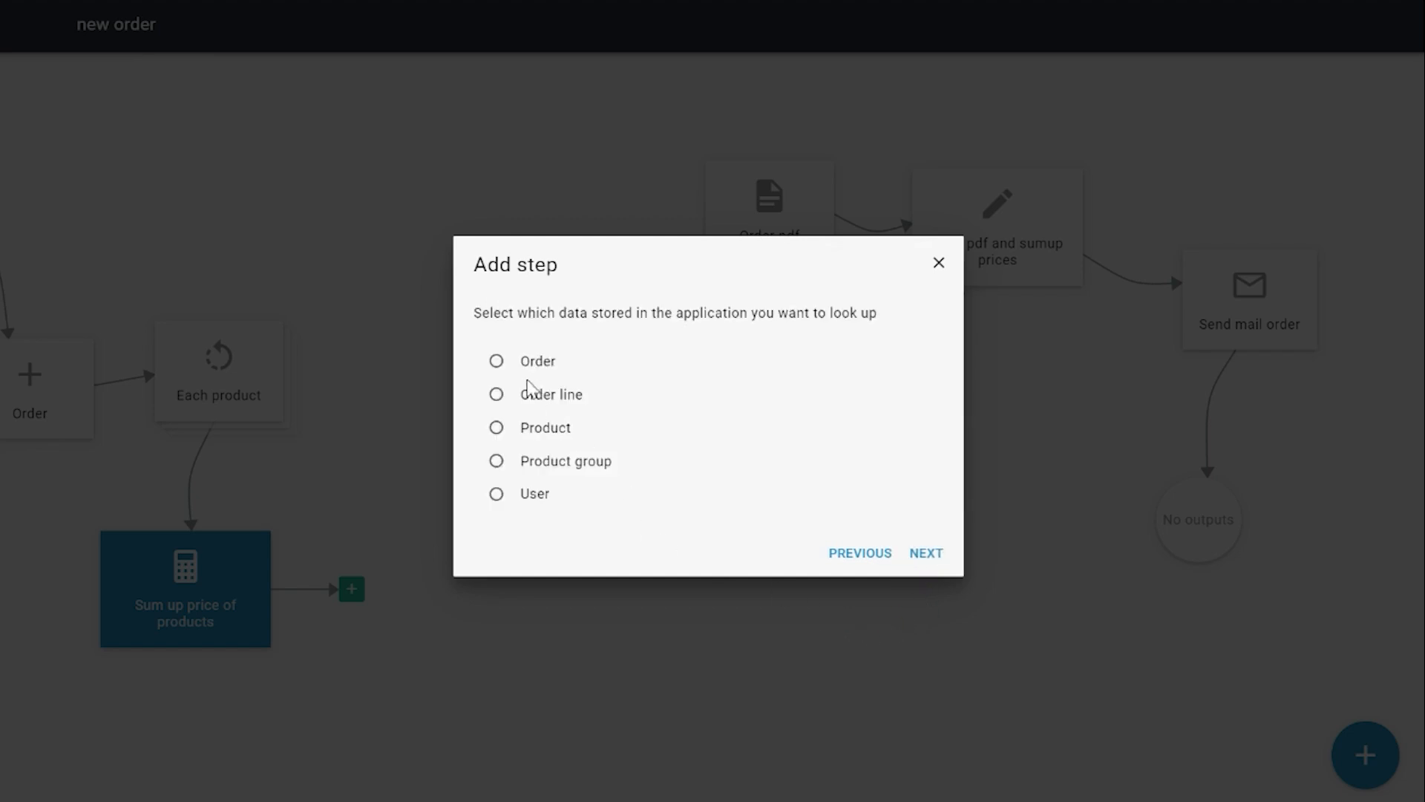
pyautogui.click(529, 399)
pyautogui.click(921, 550)
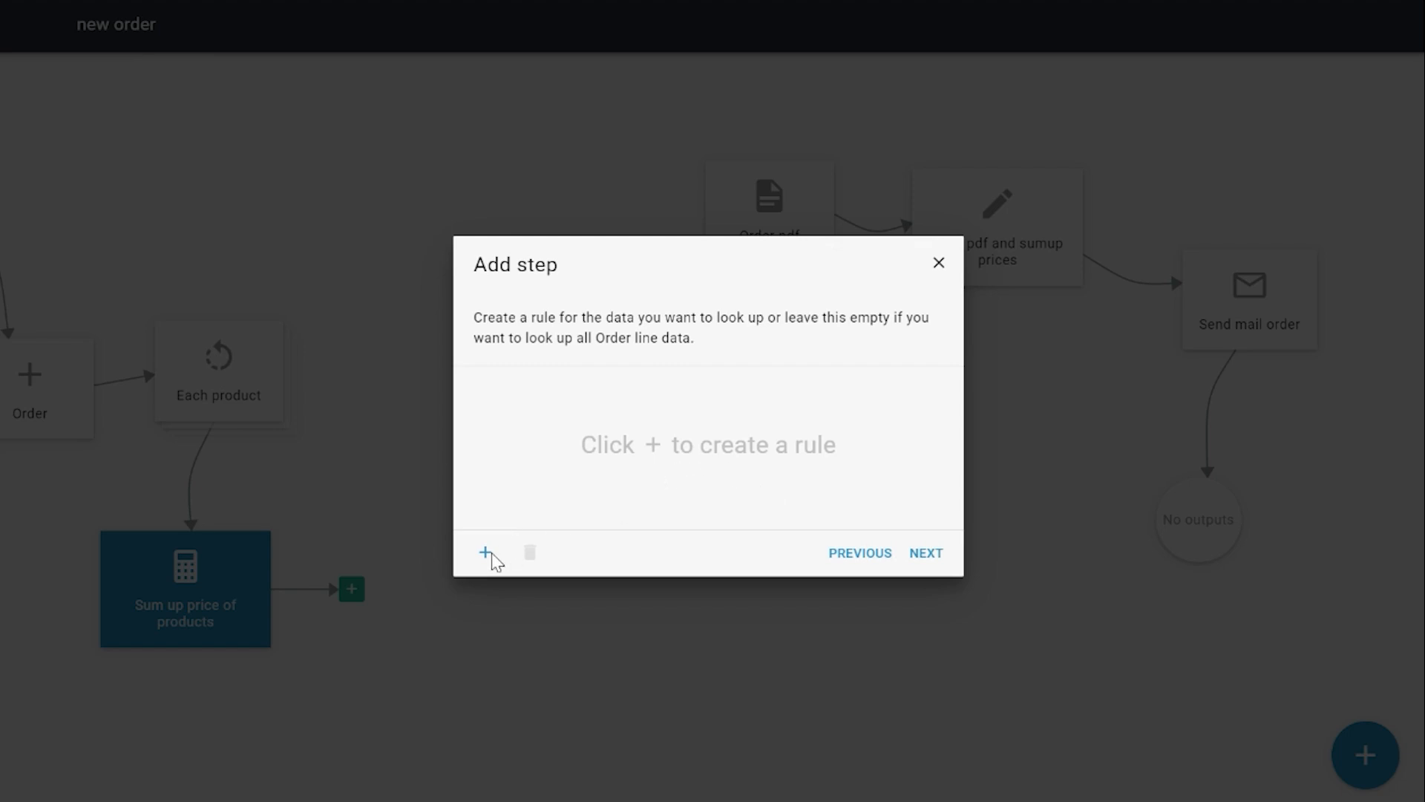
# Start a look-up rule based on the Order property of Order line
pyautogui.click(485, 551)
pyautogui.click(489, 401)
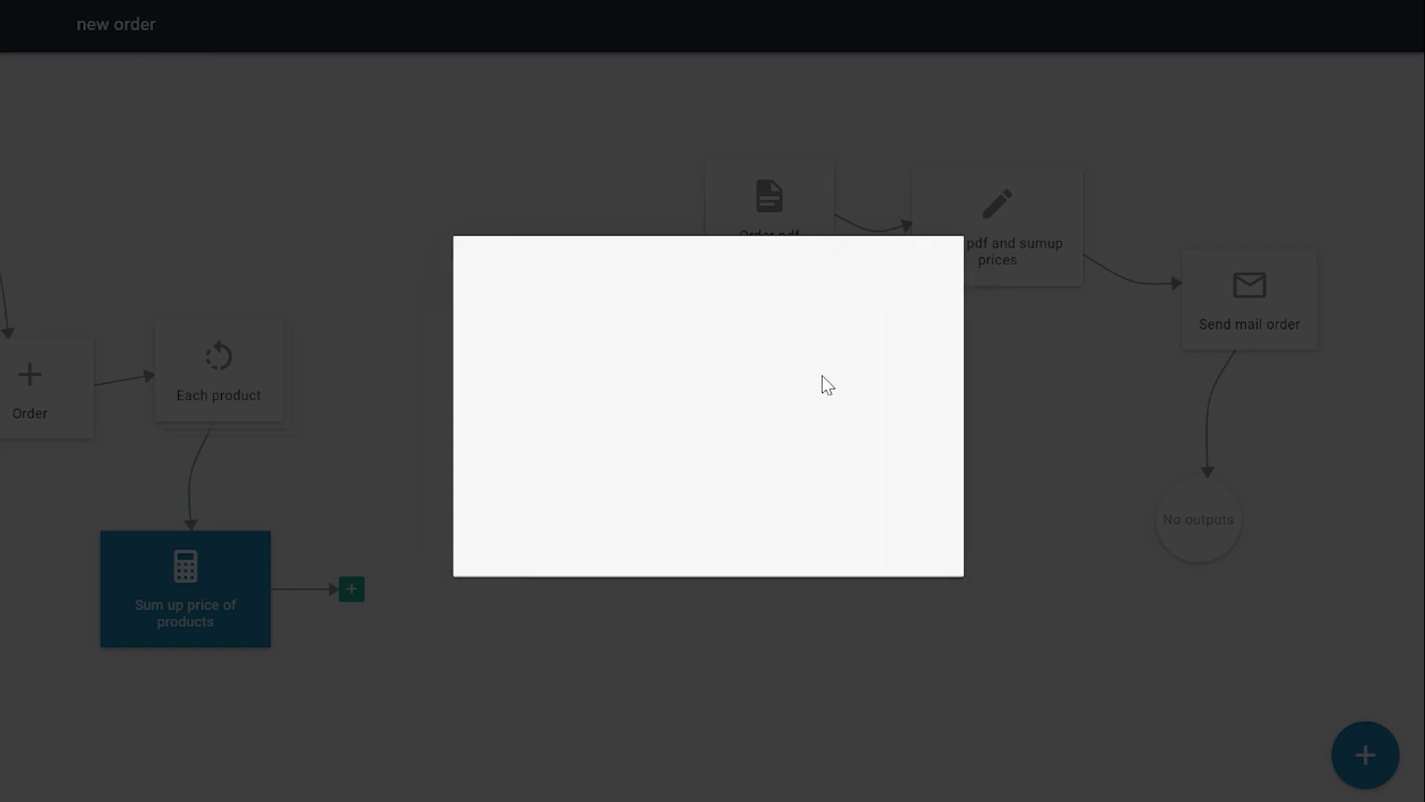
pyautogui.click(851, 375)
pyautogui.click(922, 550)
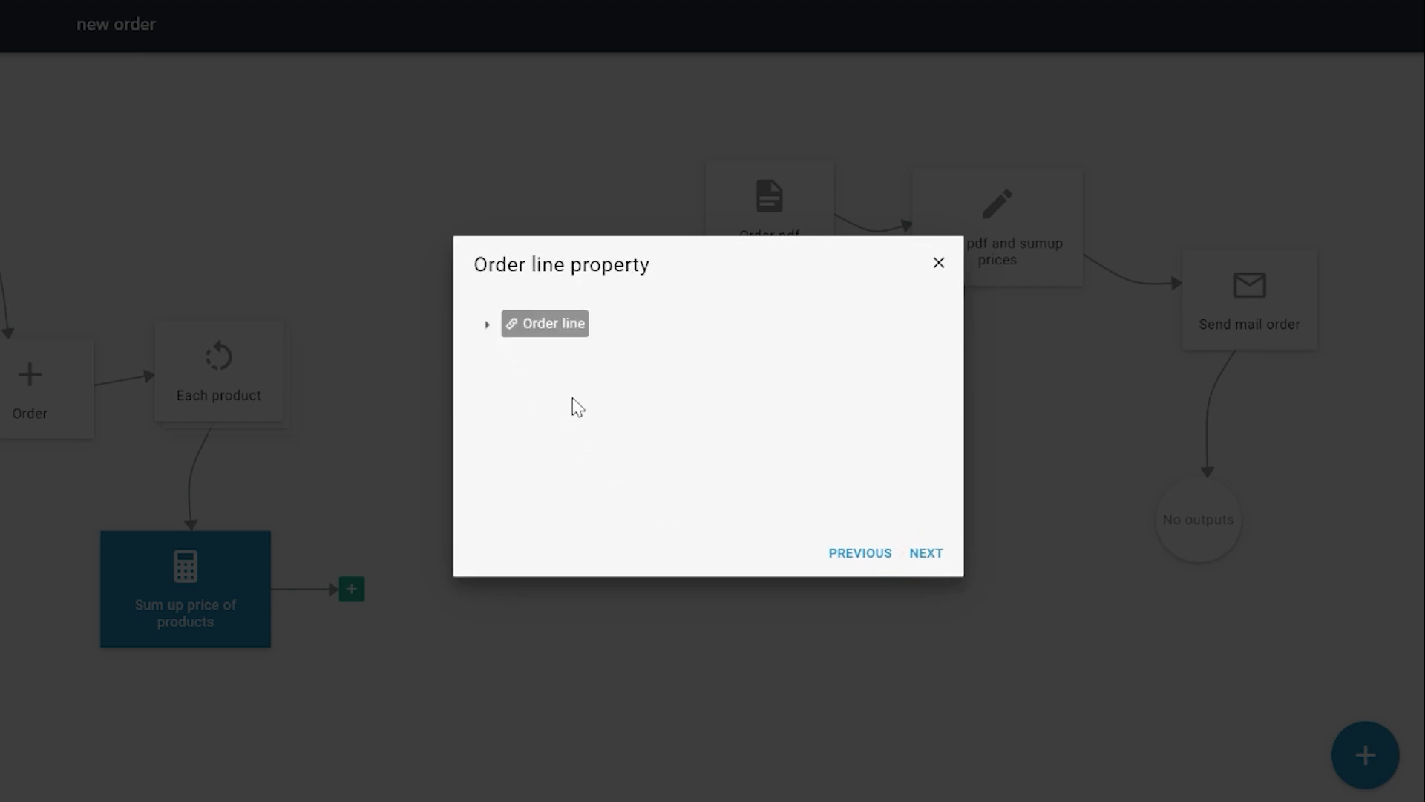
pyautogui.click(572, 358)
pyautogui.click(920, 551)
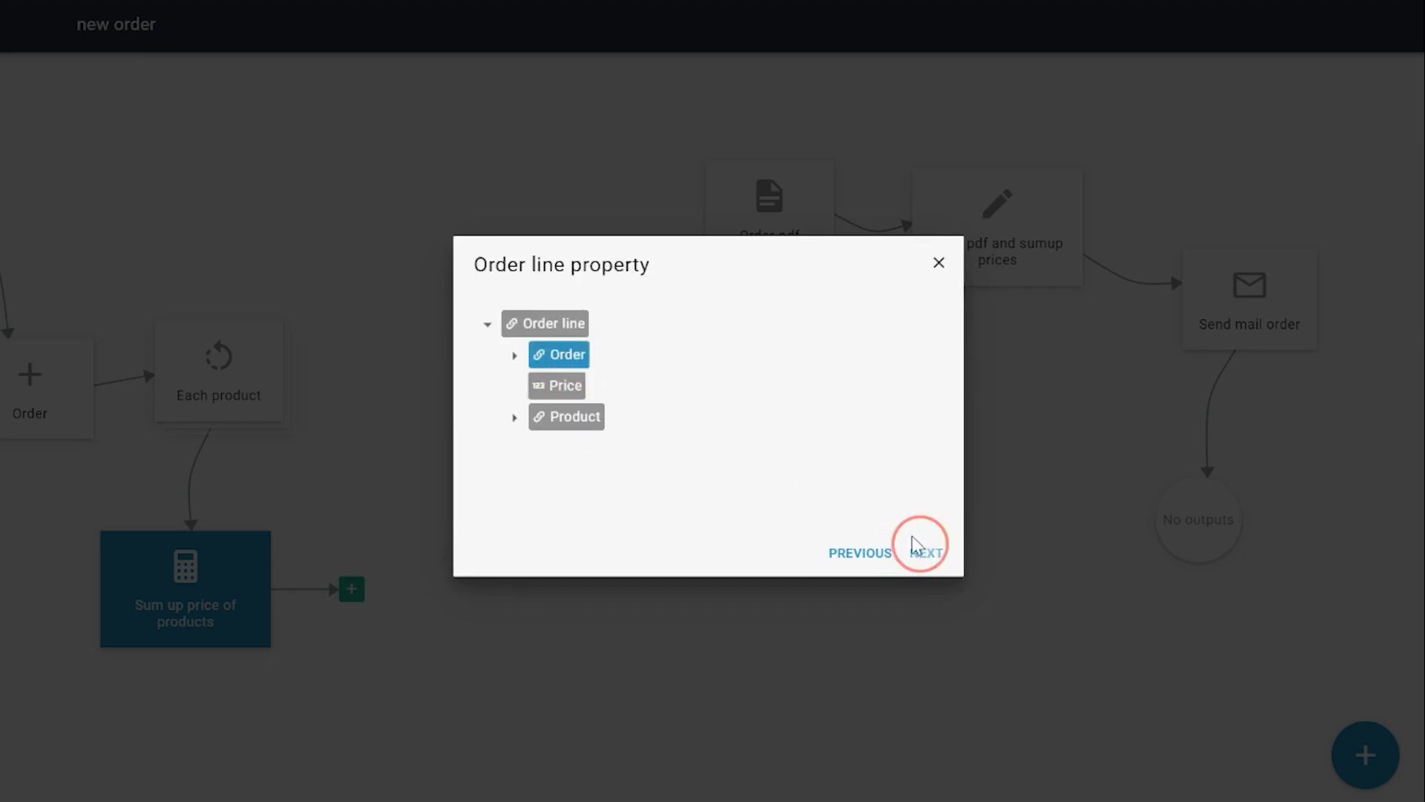
# Complete the look-up rule by comparing the order line's Order with the Order property from the flow part
pyautogui.click(668, 406)
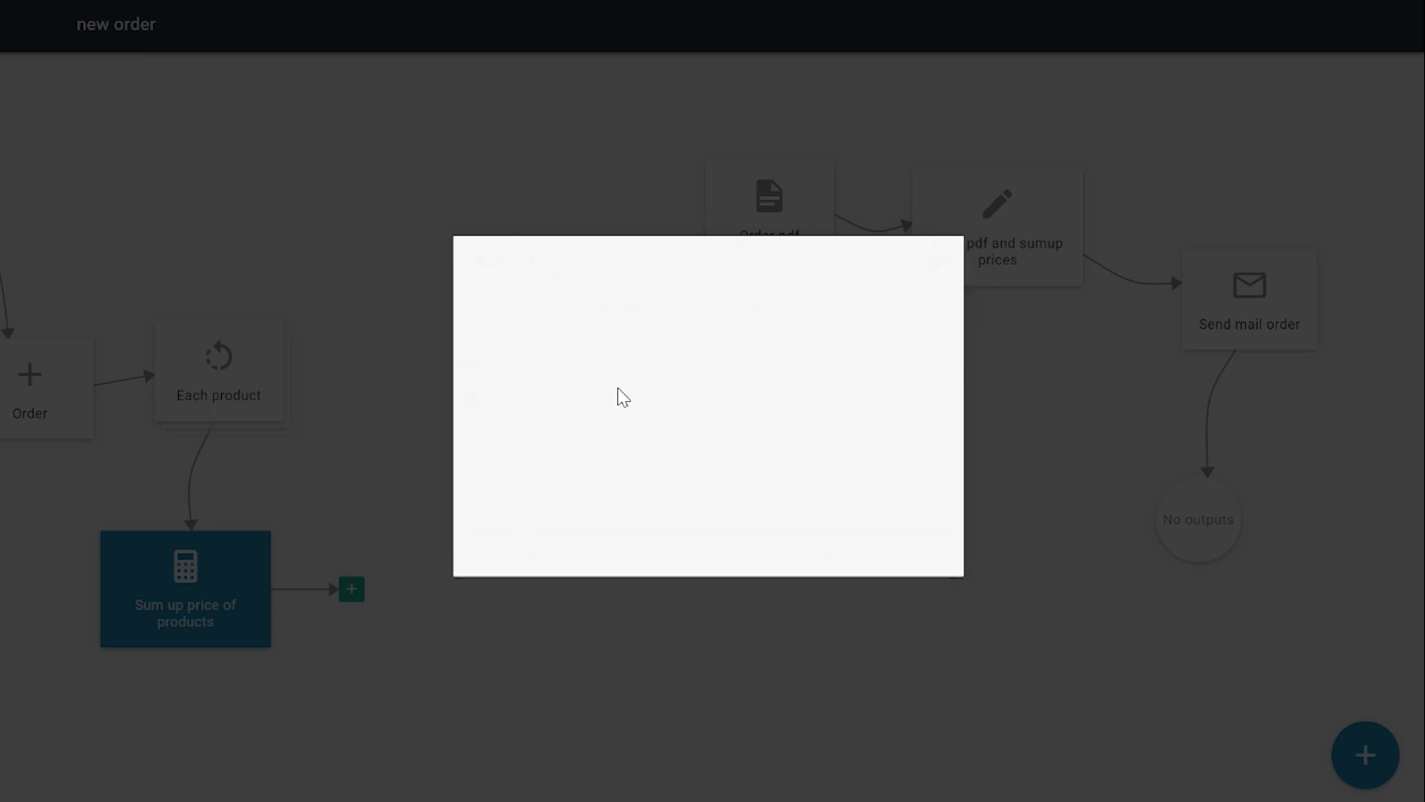
pyautogui.click(592, 384)
pyautogui.click(924, 551)
pyautogui.click(607, 406)
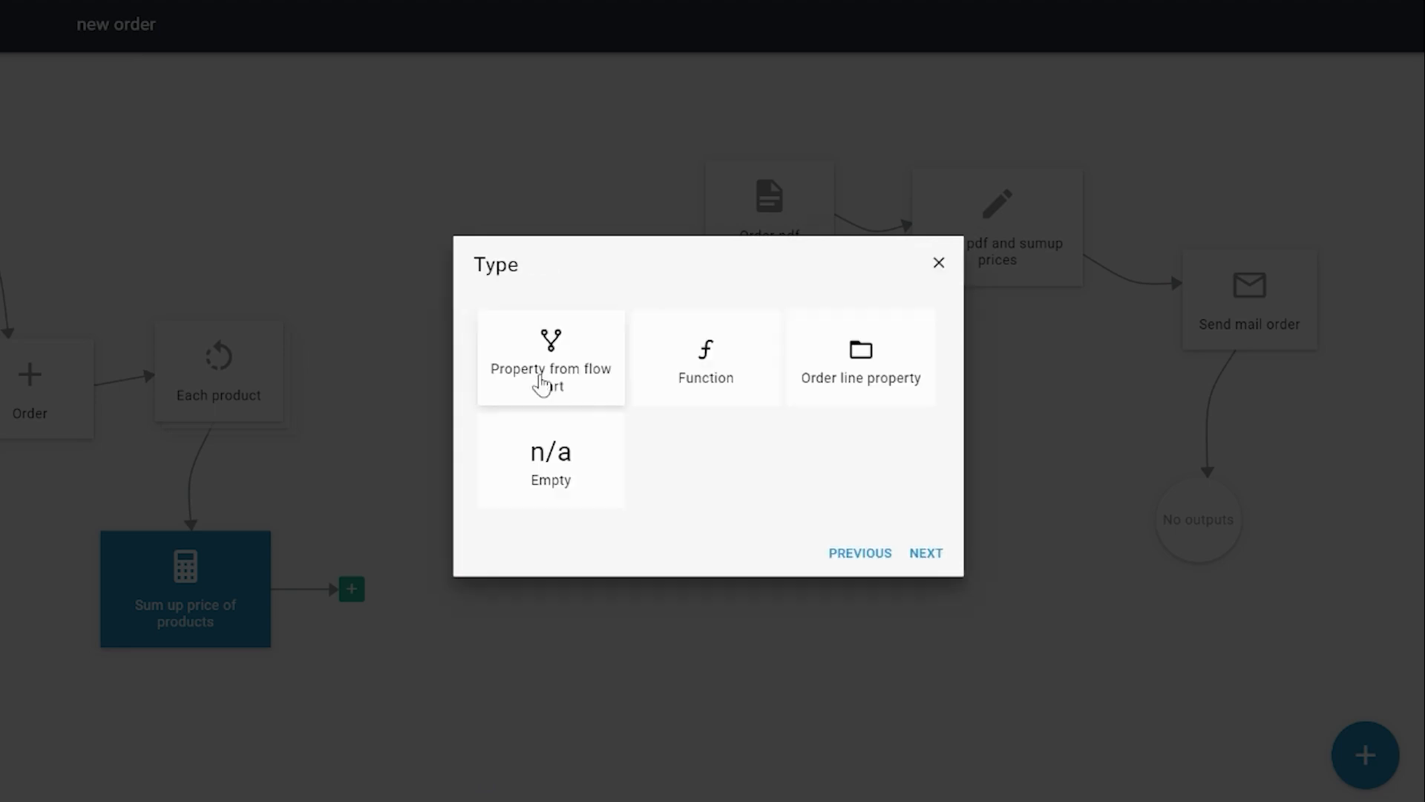
pyautogui.click(525, 379)
pyautogui.click(928, 553)
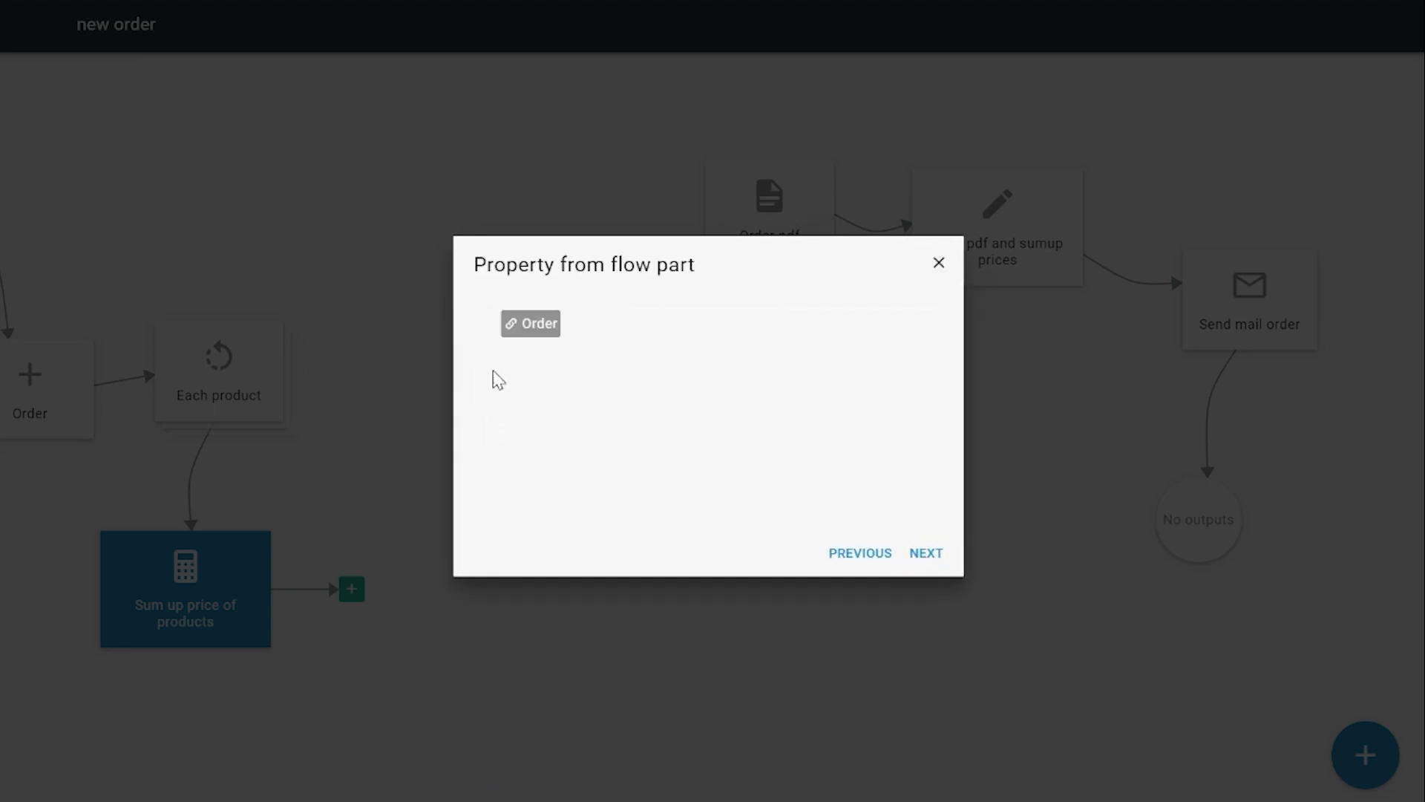
pyautogui.click(927, 554)
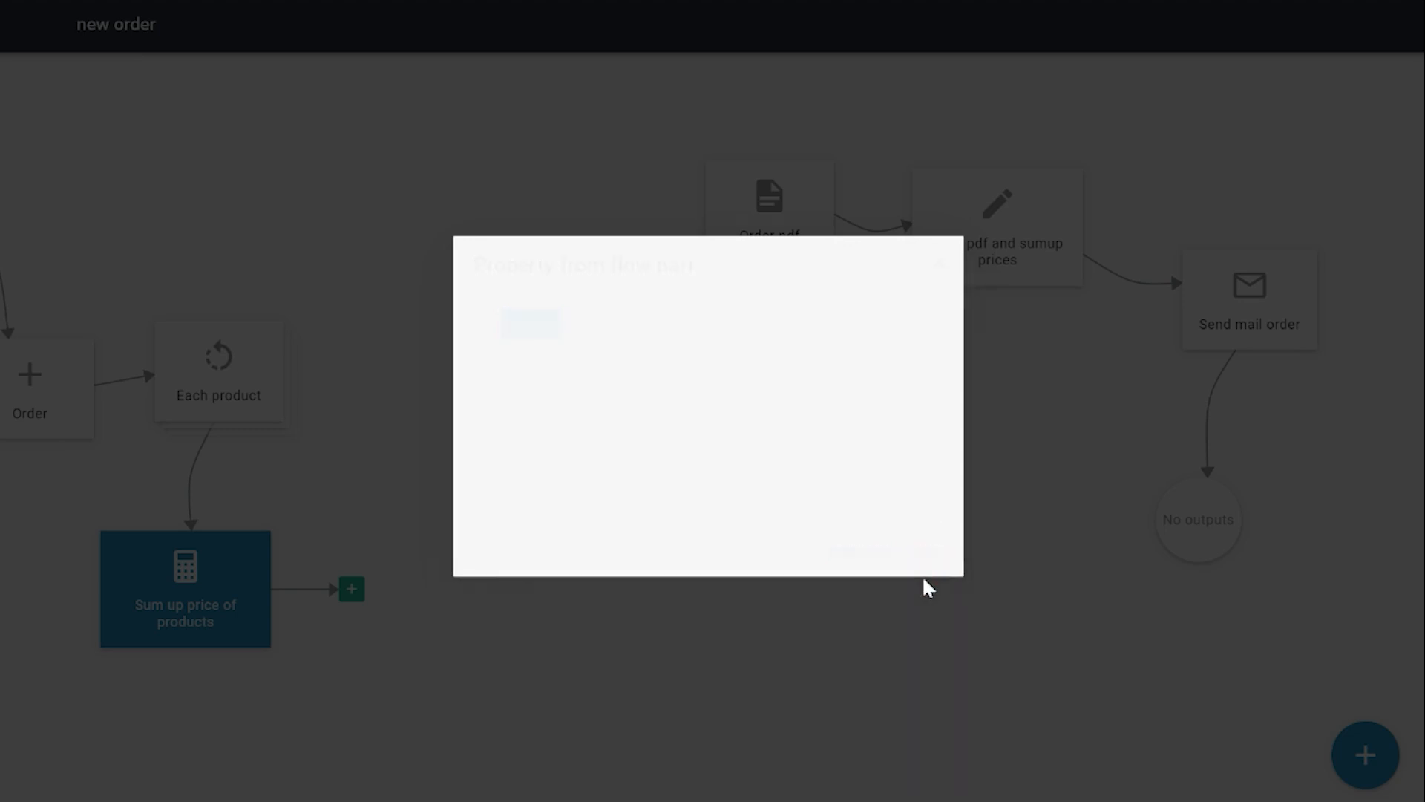
pyautogui.click(927, 553)
# Make the look-up return a list of Order line and name it "List of order lines"
pyautogui.click(583, 405)
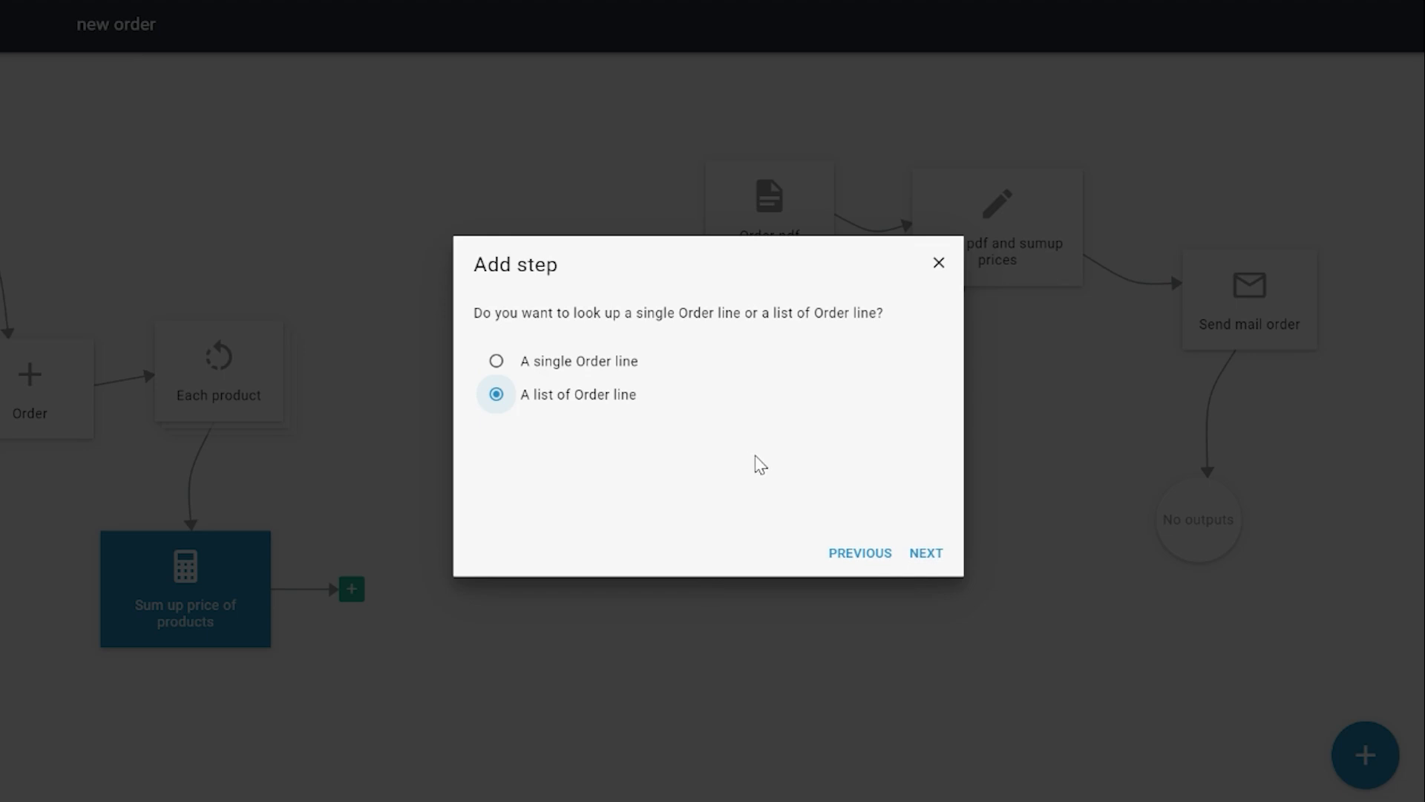
pyautogui.click(926, 551)
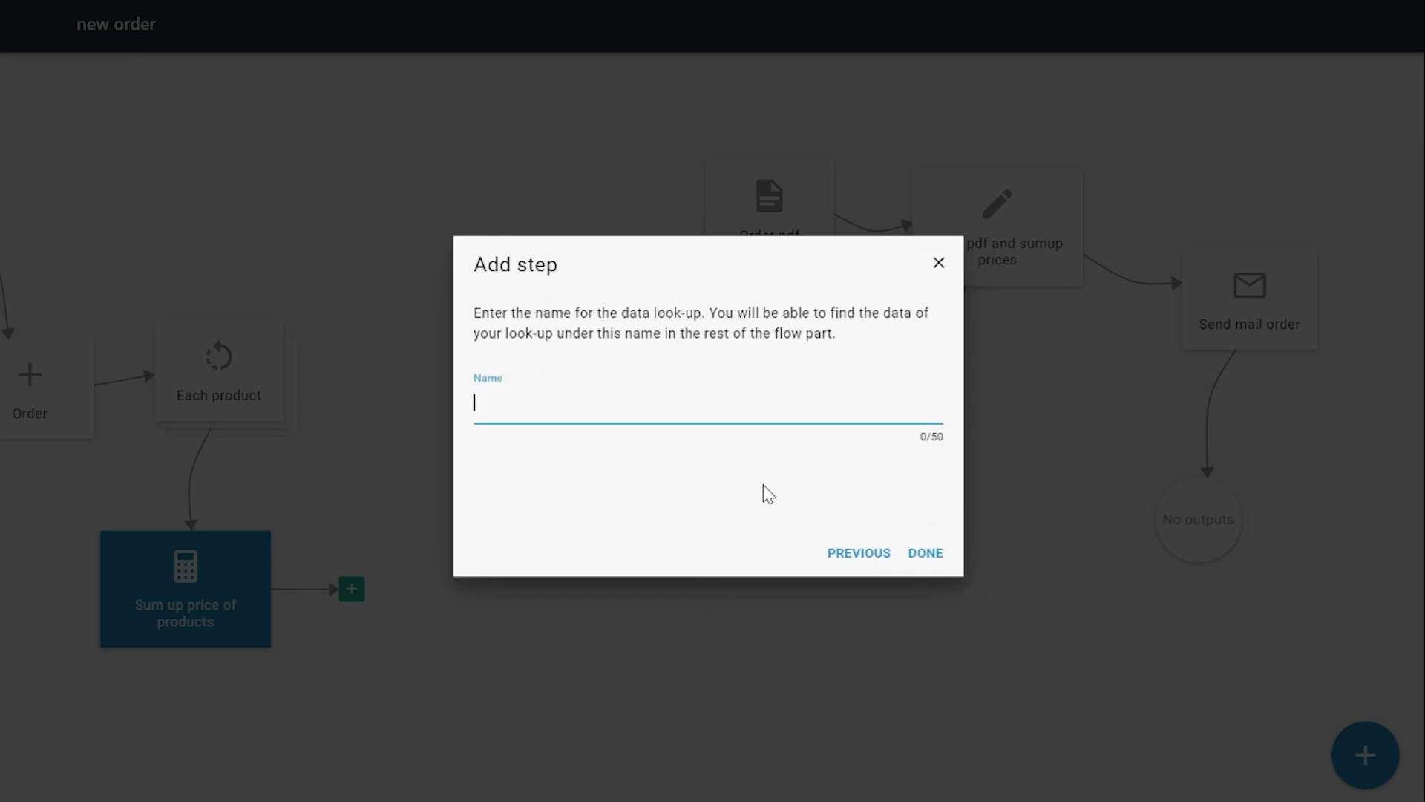
pyautogui.write('List of order lines')
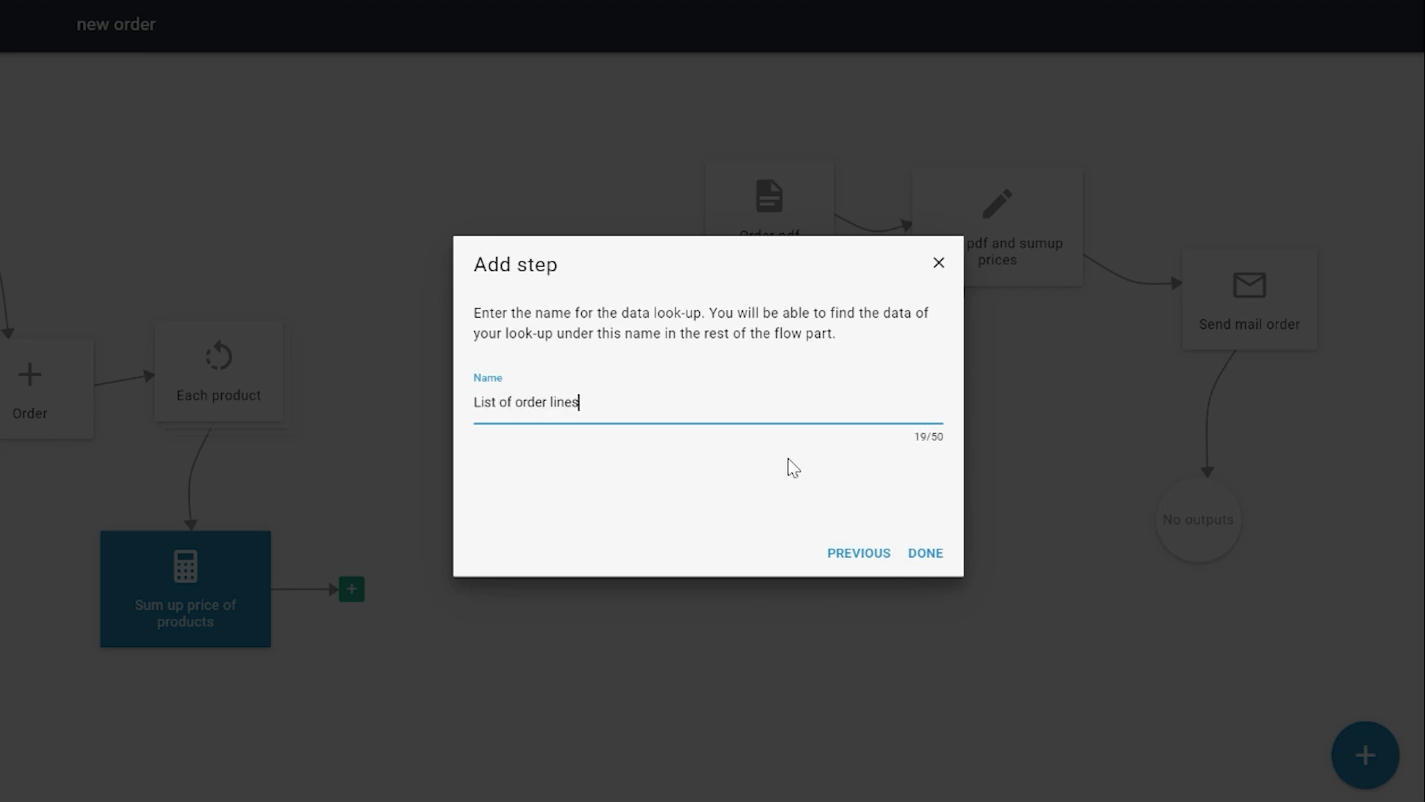
pyautogui.click(926, 553)
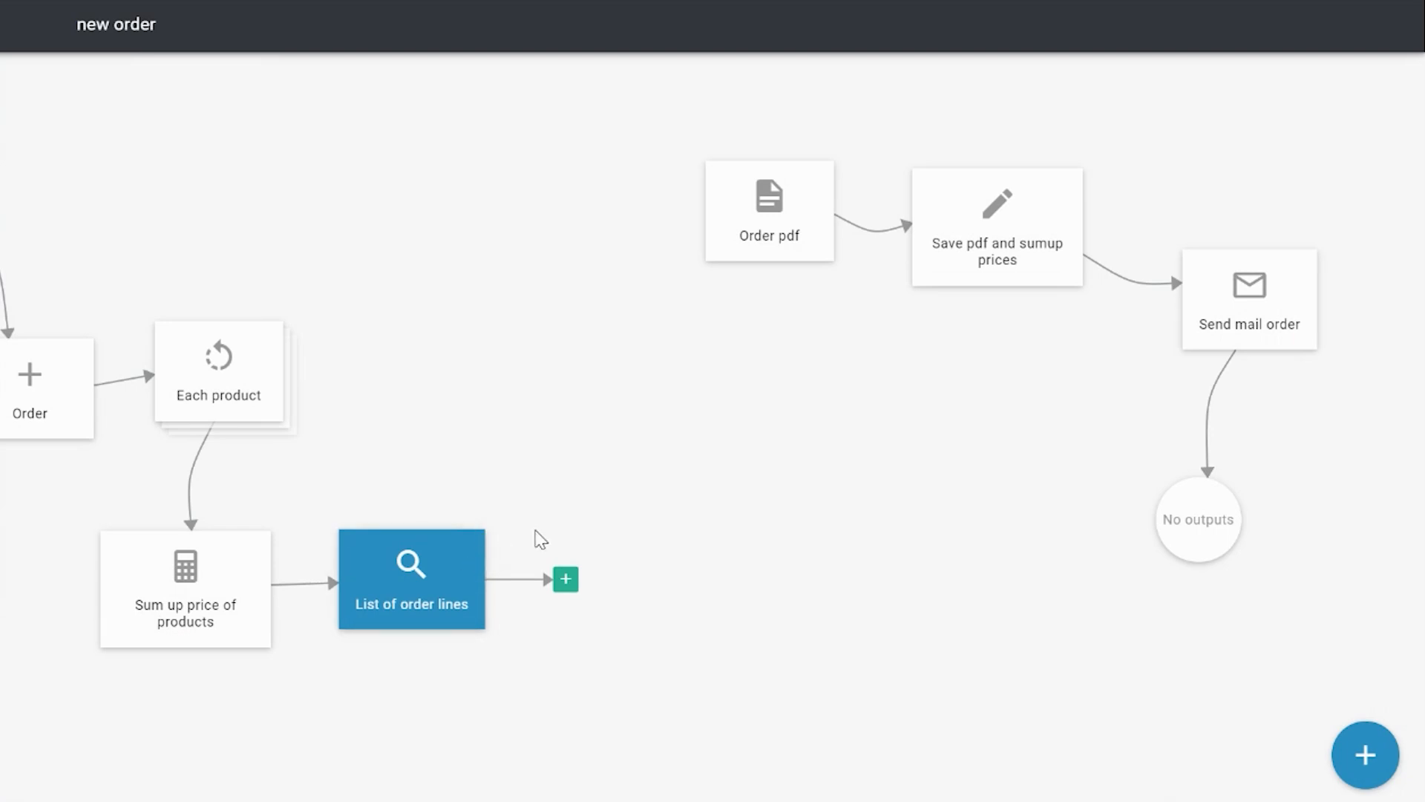
# Add a new calculation action after "List of order lines"
pyautogui.click(564, 580)
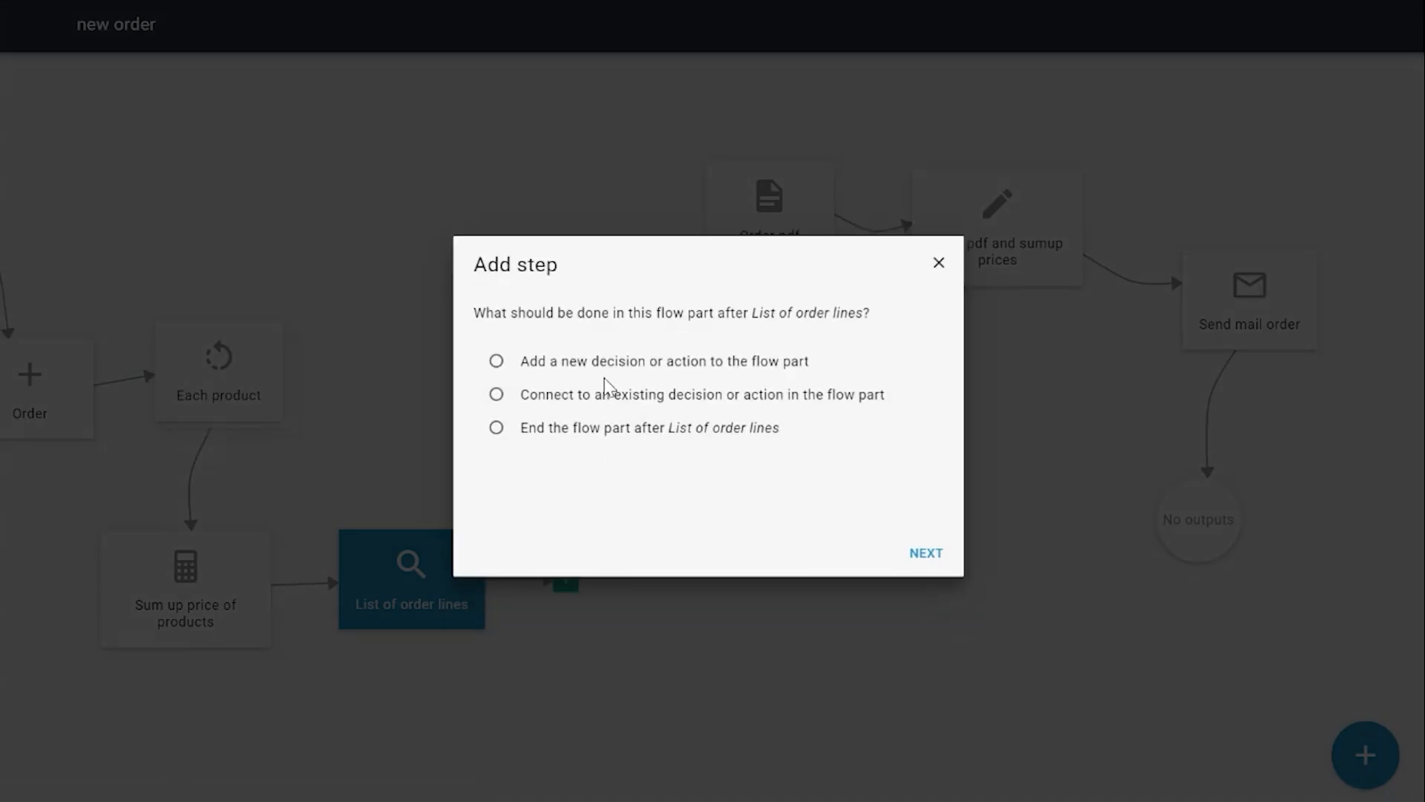
pyautogui.click(611, 364)
pyautogui.click(928, 553)
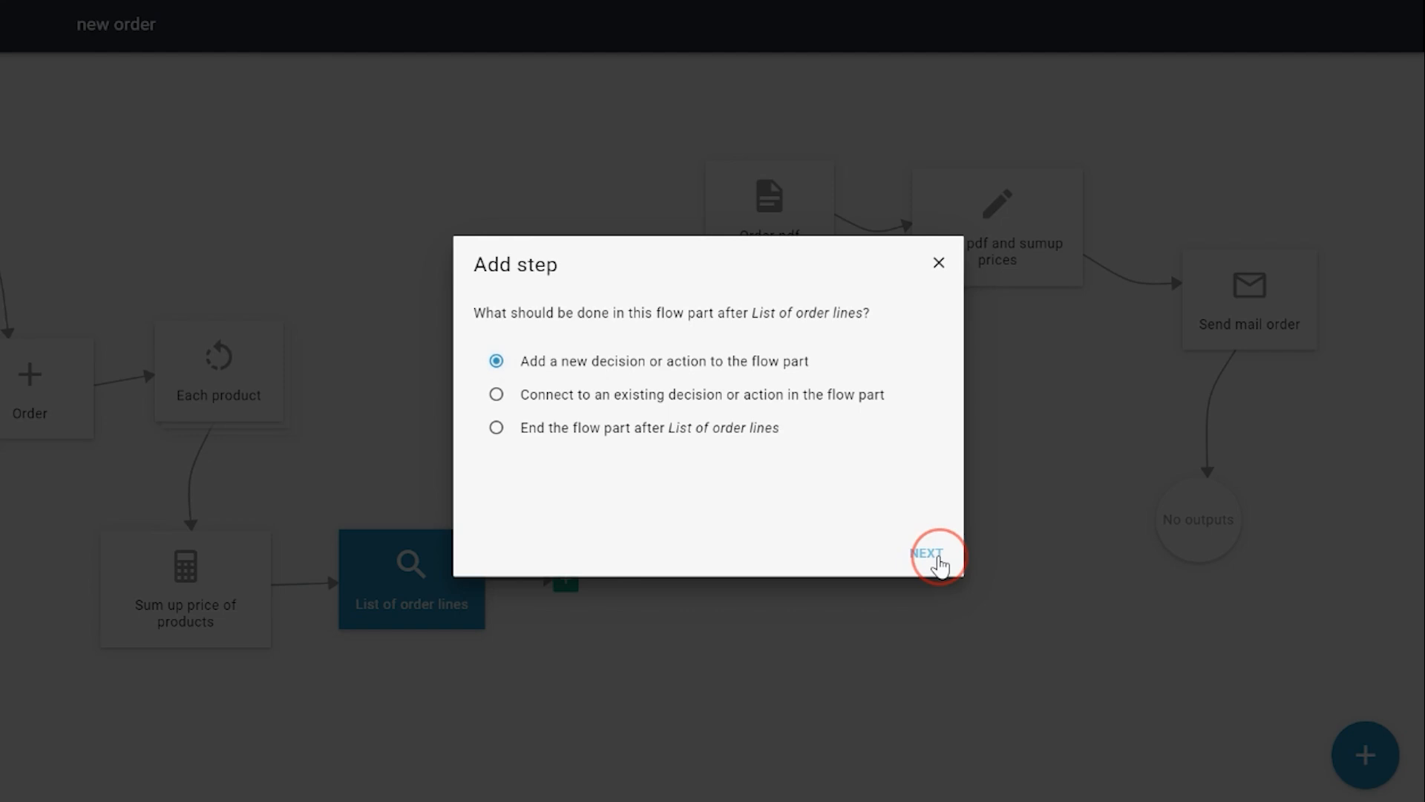
pyautogui.moveTo(953, 336); pyautogui.dragTo(958, 441)
pyautogui.click(577, 440)
pyautogui.click(922, 550)
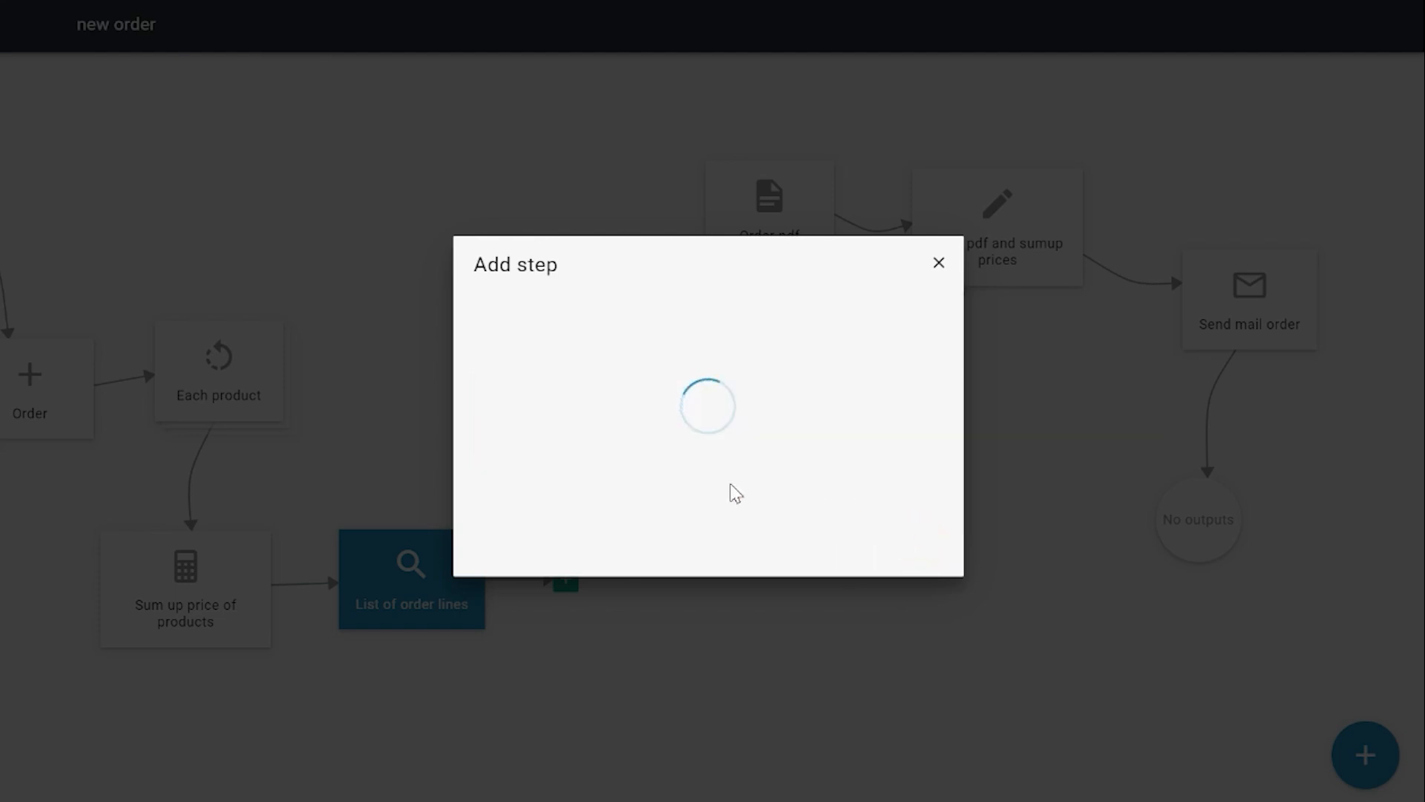
# Use the list function "Count items in list A" for the calculation
pyautogui.click(488, 380)
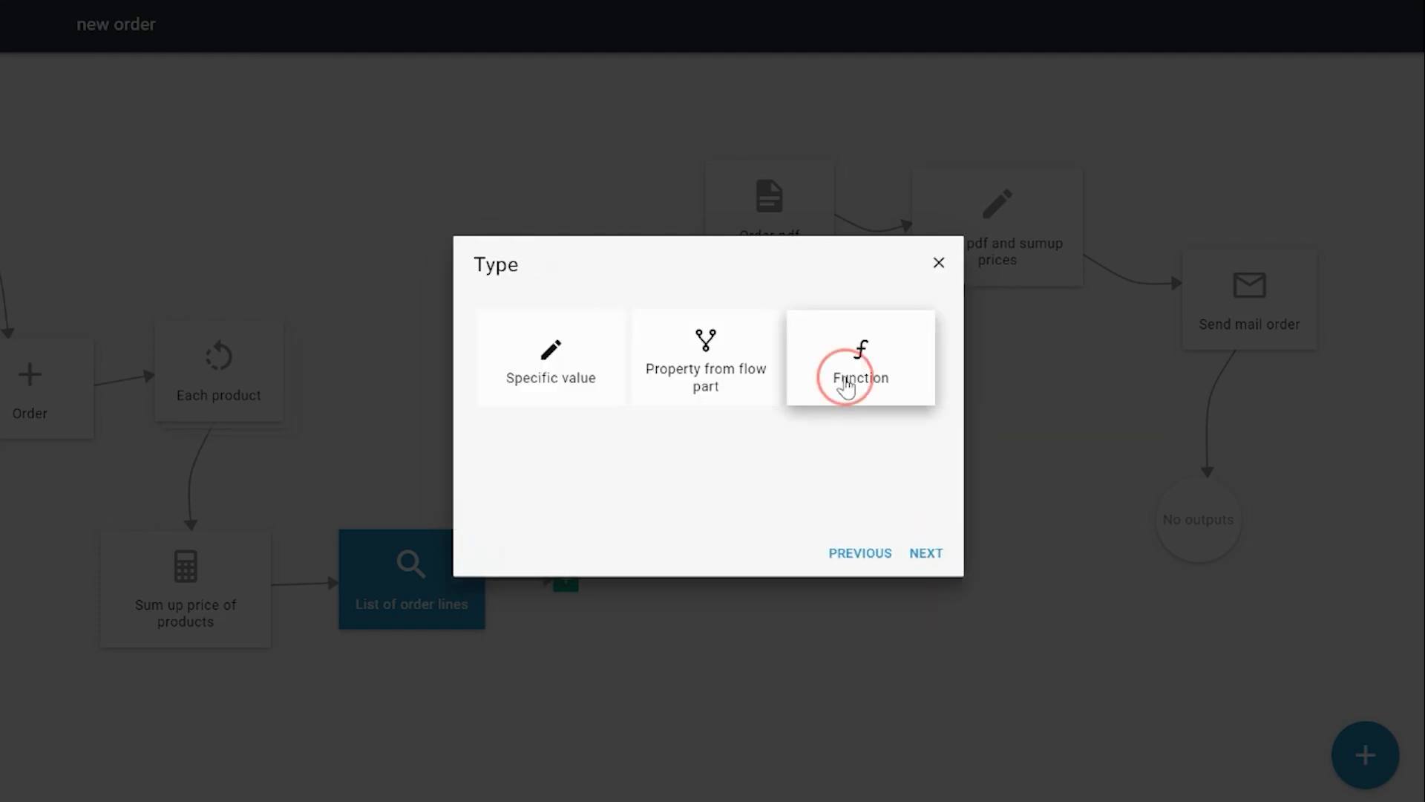
pyautogui.click(847, 389)
pyautogui.click(928, 558)
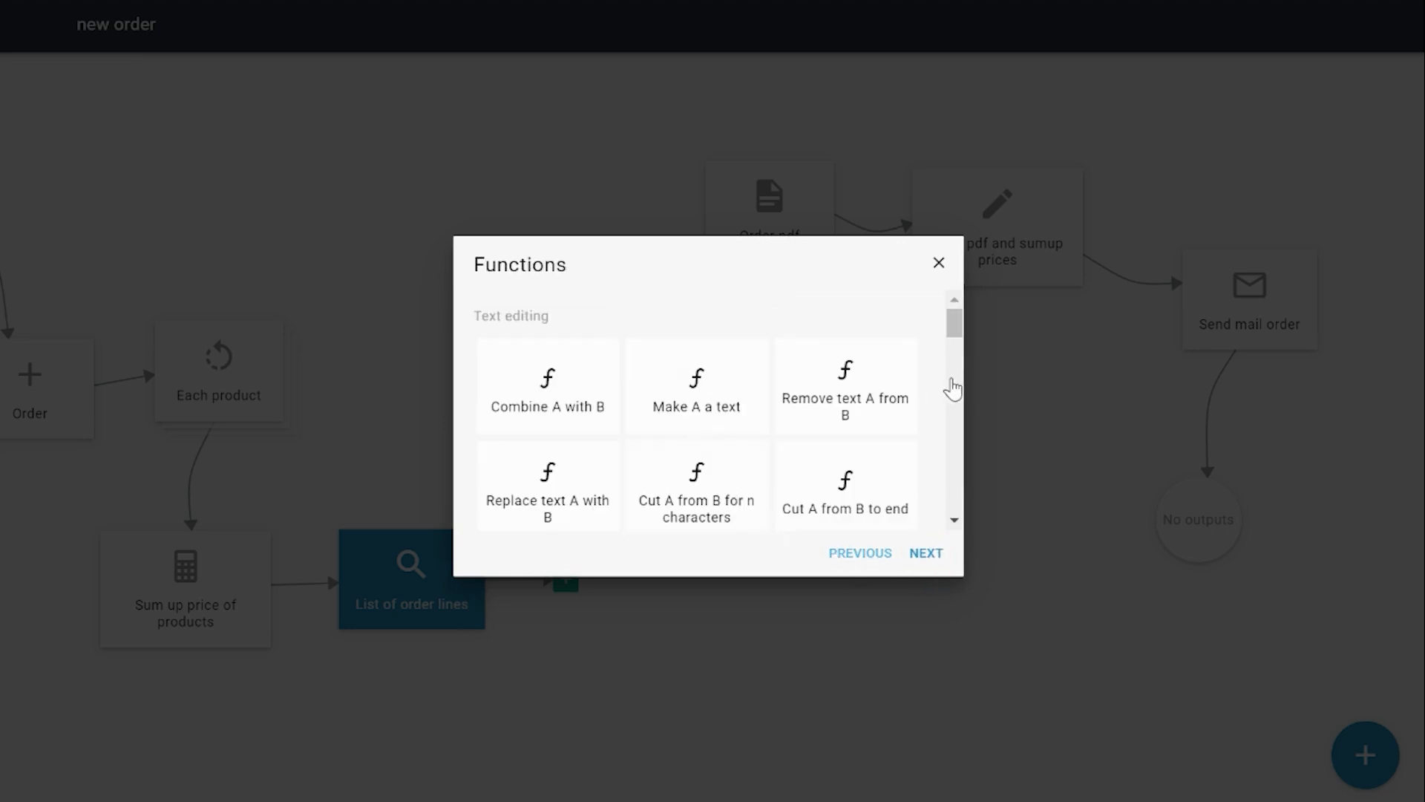
pyautogui.moveTo(957, 329); pyautogui.dragTo(957, 510)
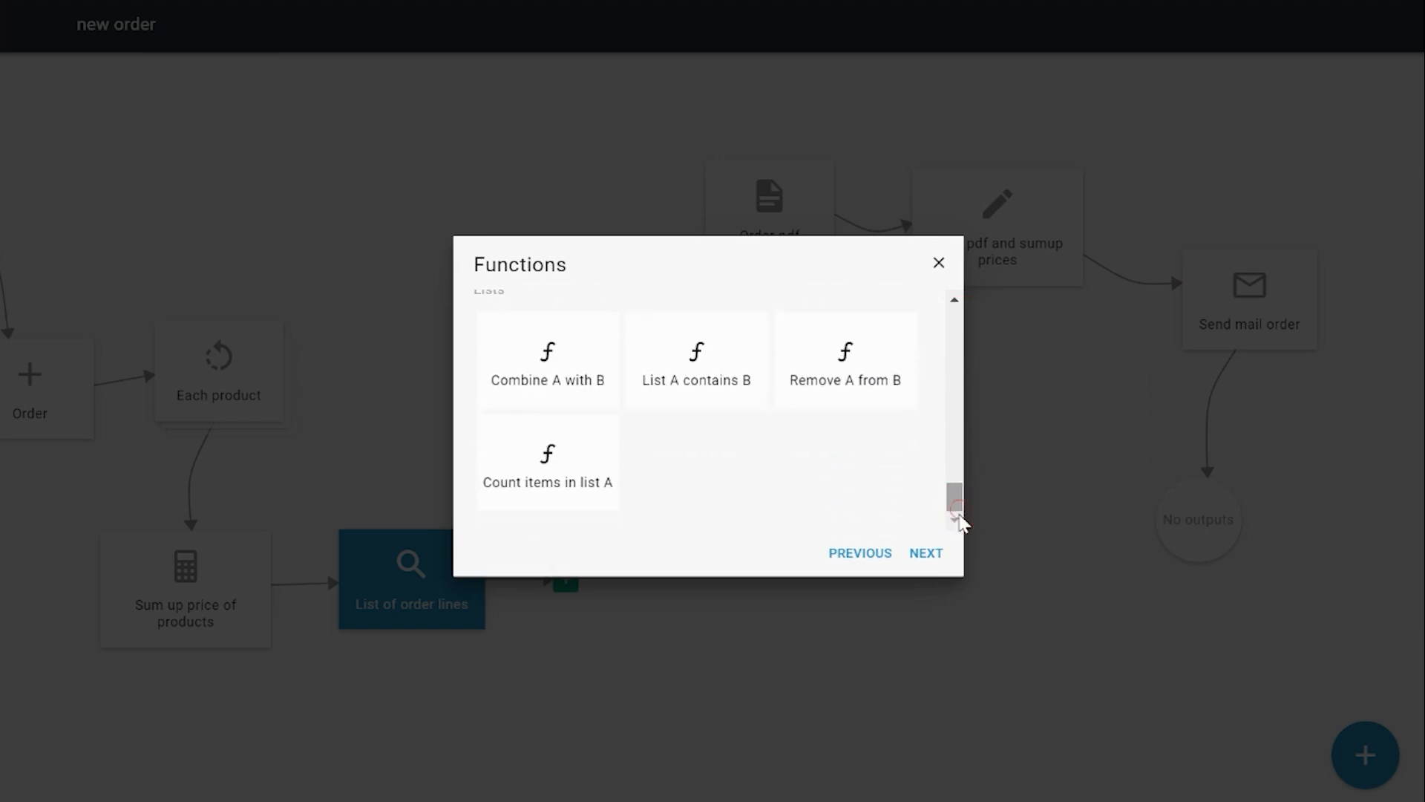
pyautogui.click(539, 502)
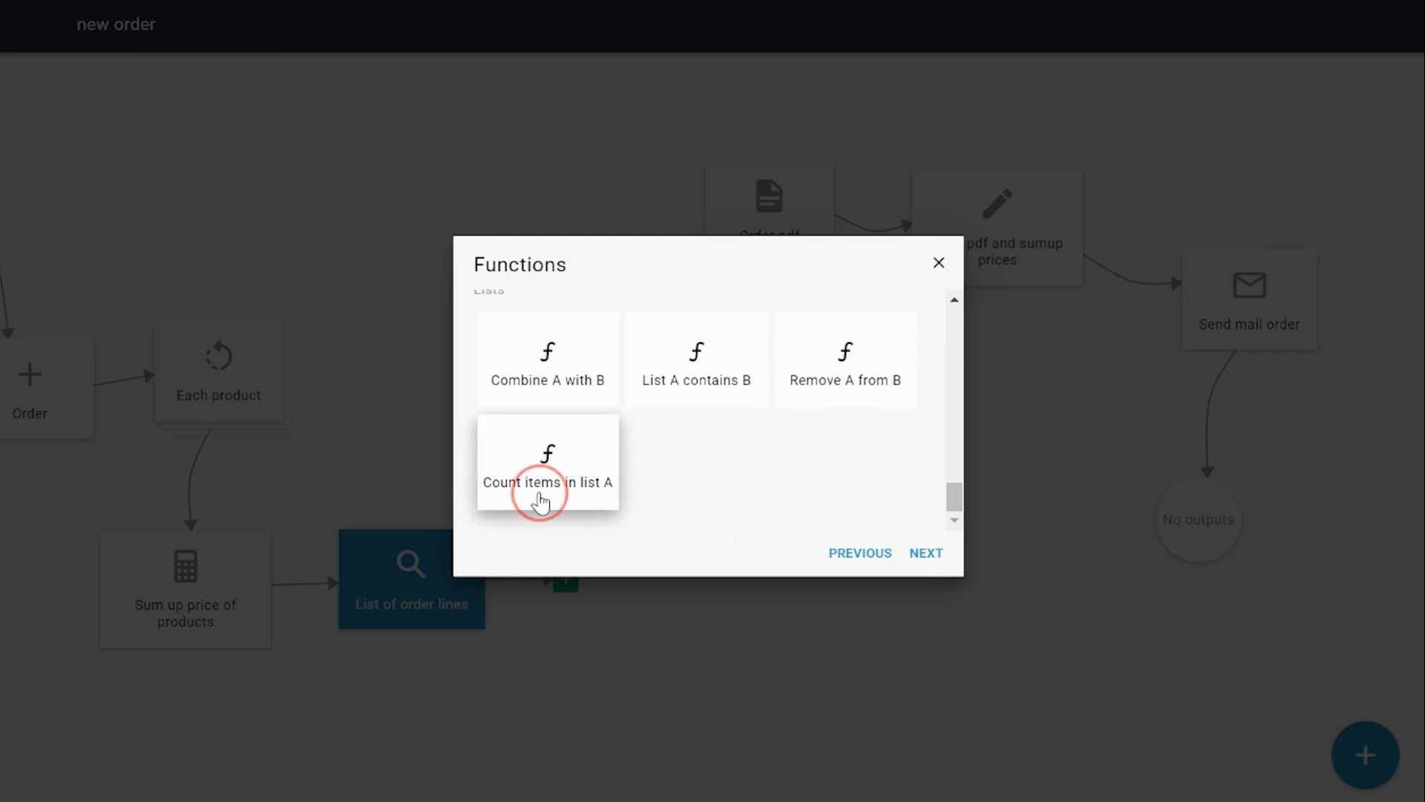
pyautogui.click(928, 558)
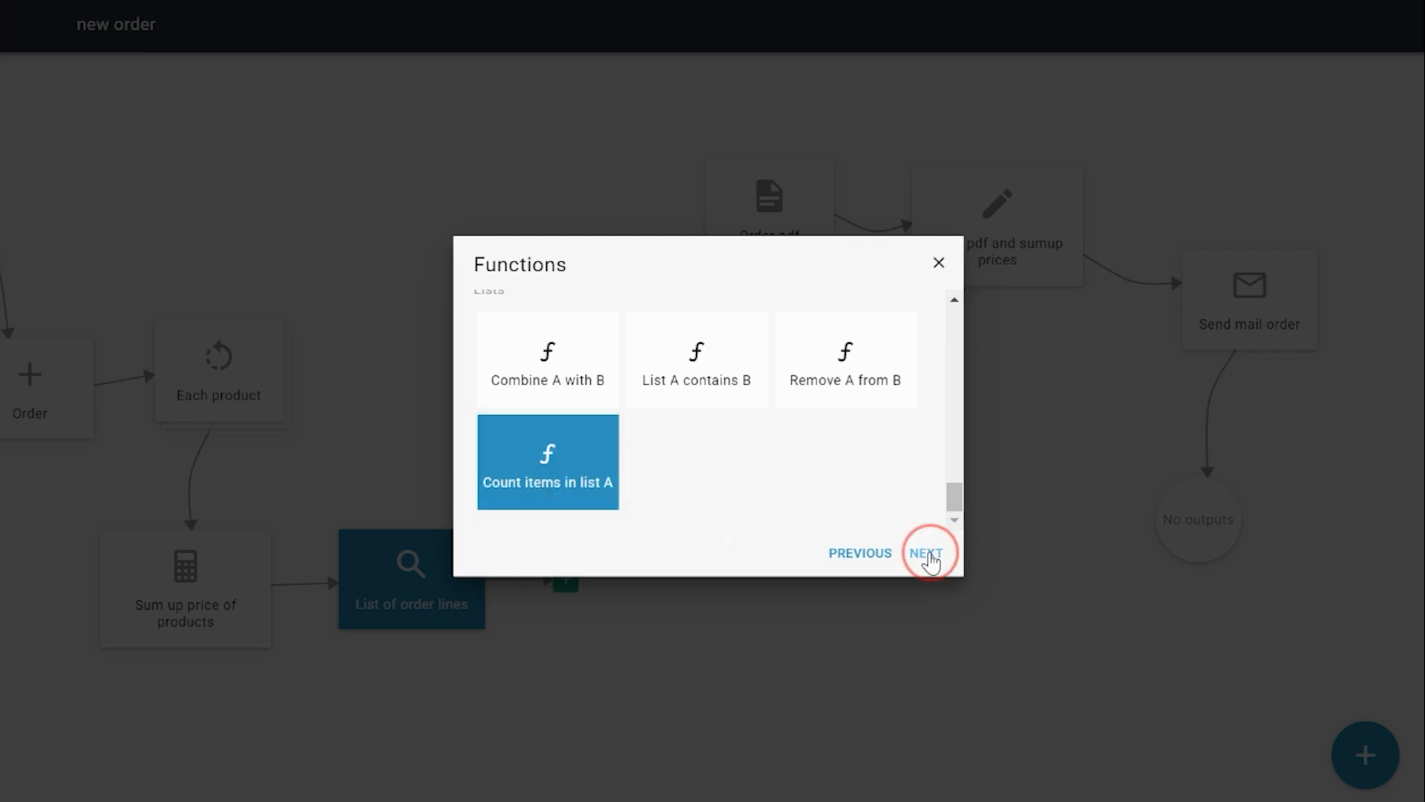
# Set "List of order lines" from the flow part as the list to count and accept the calculation
pyautogui.click(662, 383)
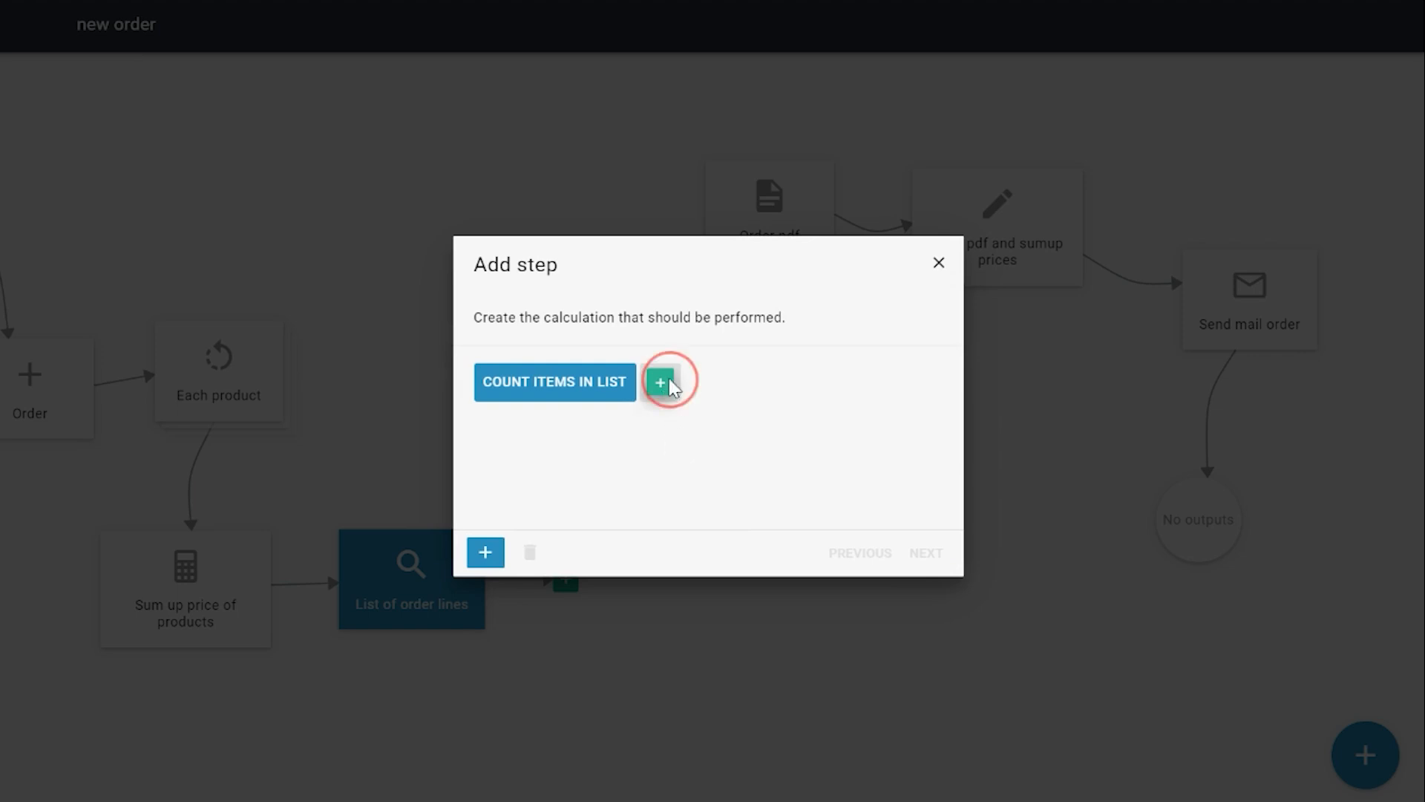
pyautogui.click(576, 389)
pyautogui.click(923, 555)
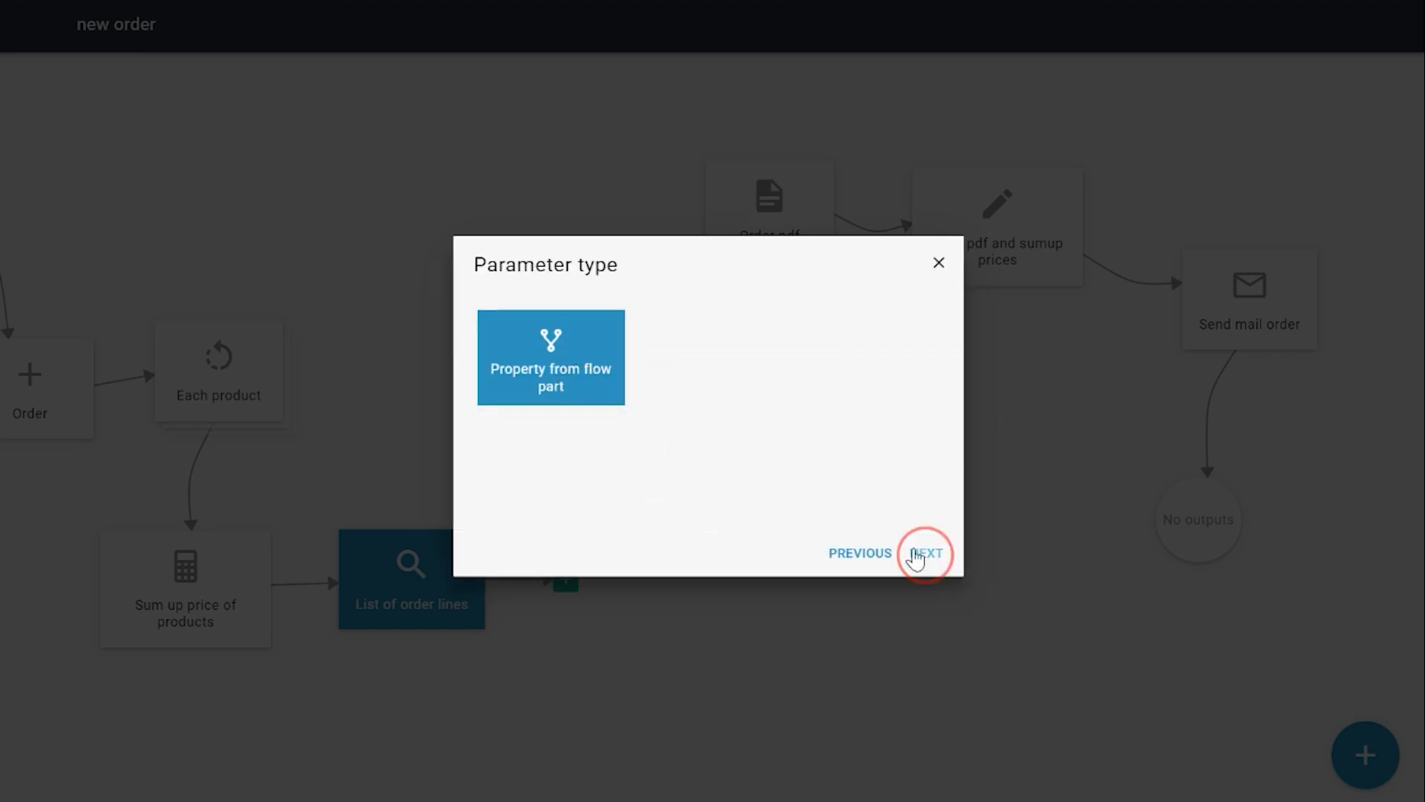
pyautogui.click(587, 392)
pyautogui.click(921, 555)
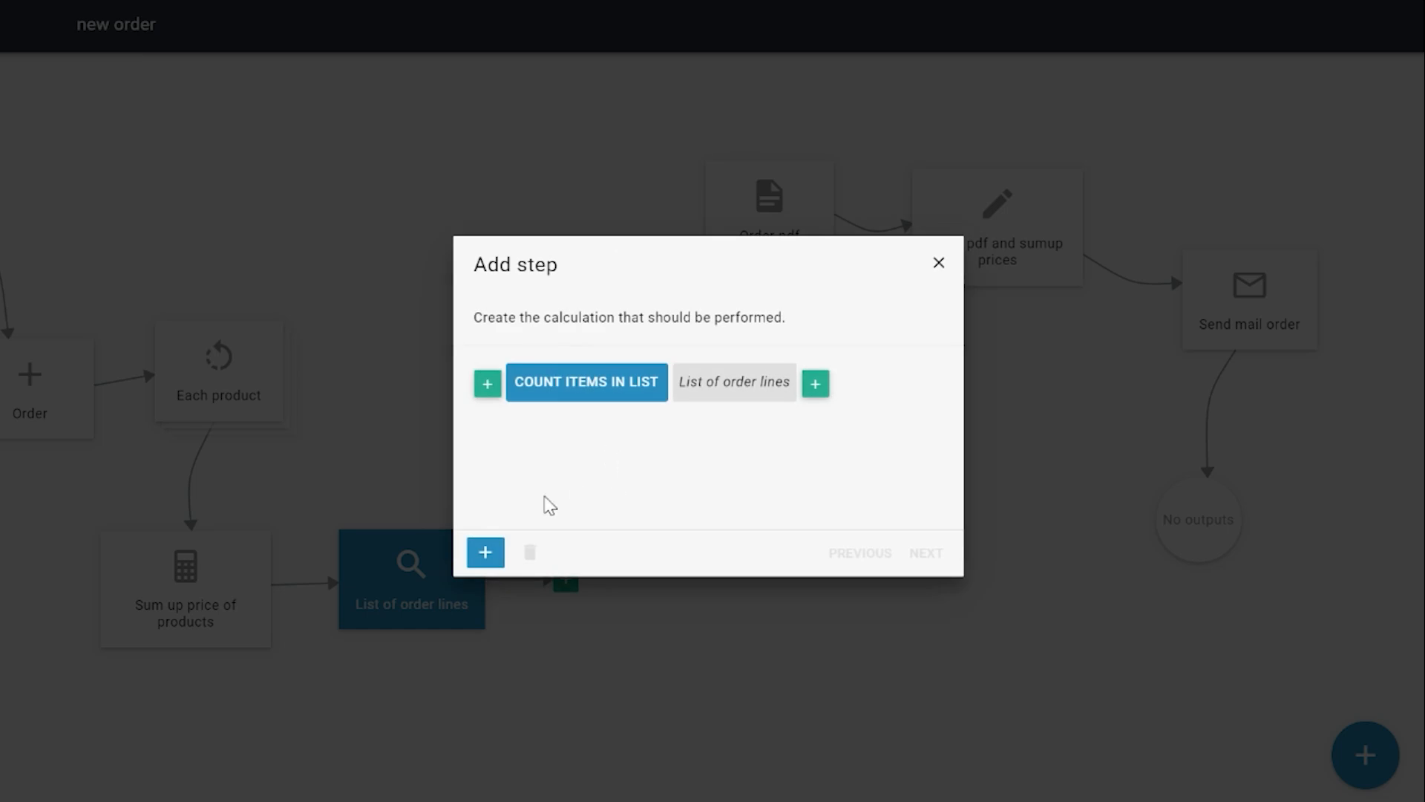
pyautogui.click(502, 564)
pyautogui.click(927, 557)
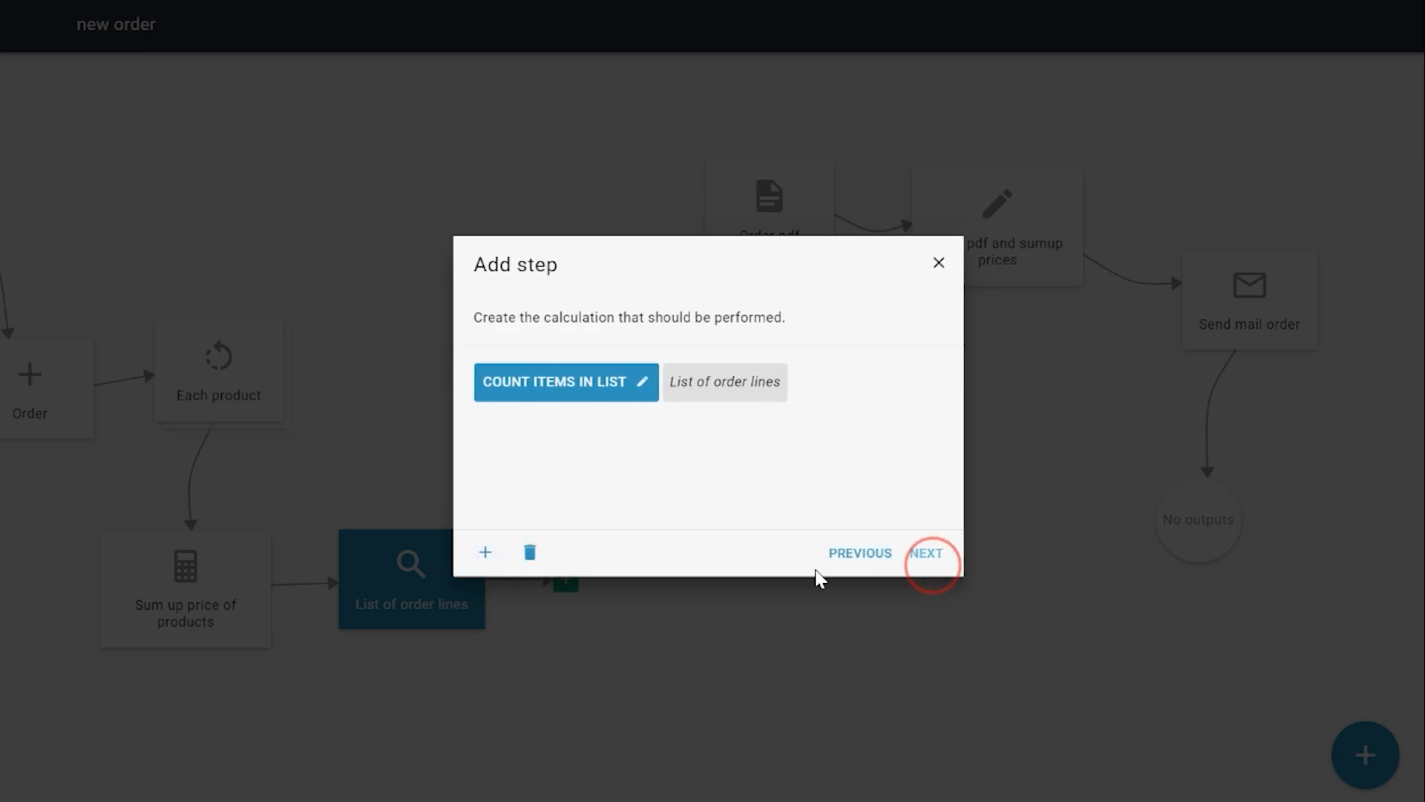
# Name the calculation "Count items of order lines" and finish adding it to the flow part
pyautogui.write('Count i')
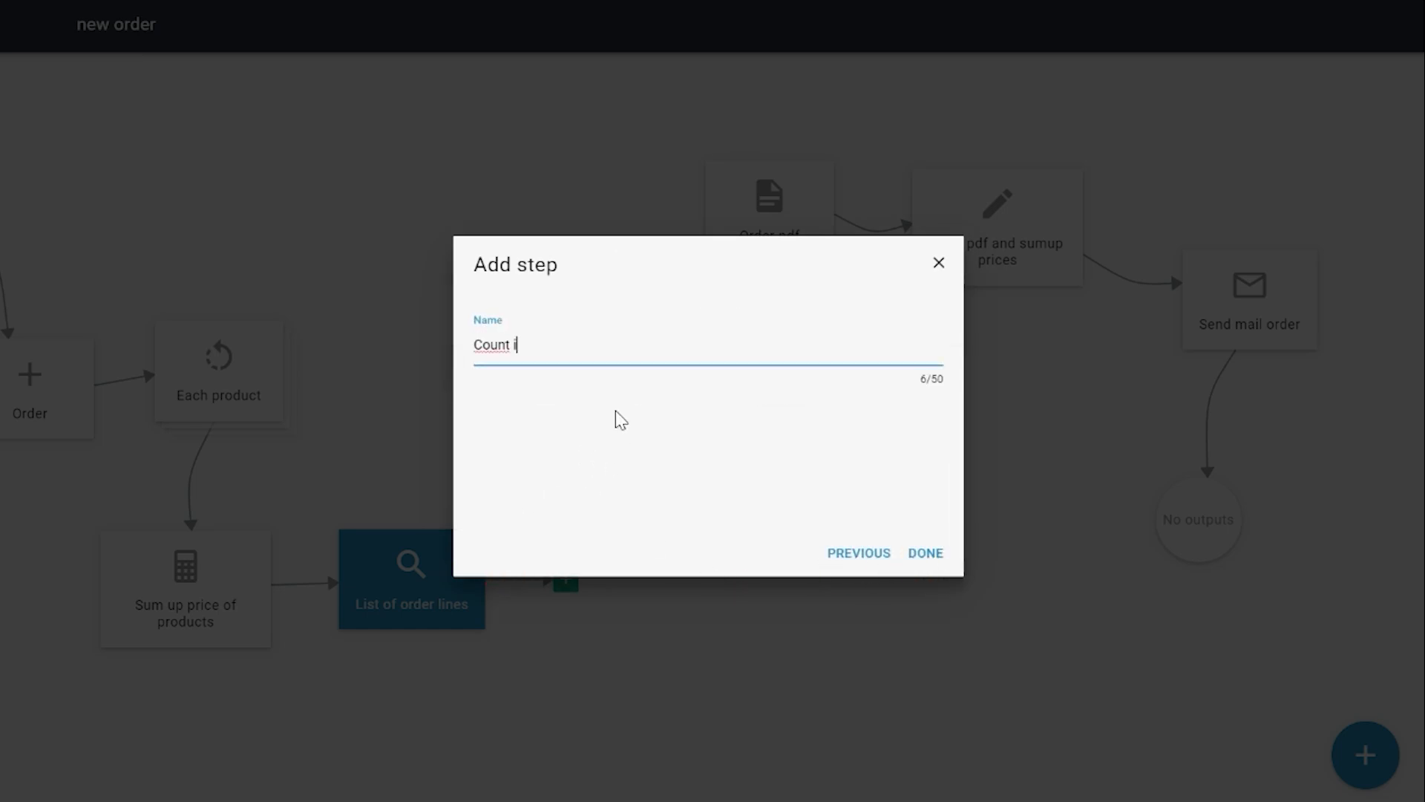
pyautogui.write('tems of order lines')
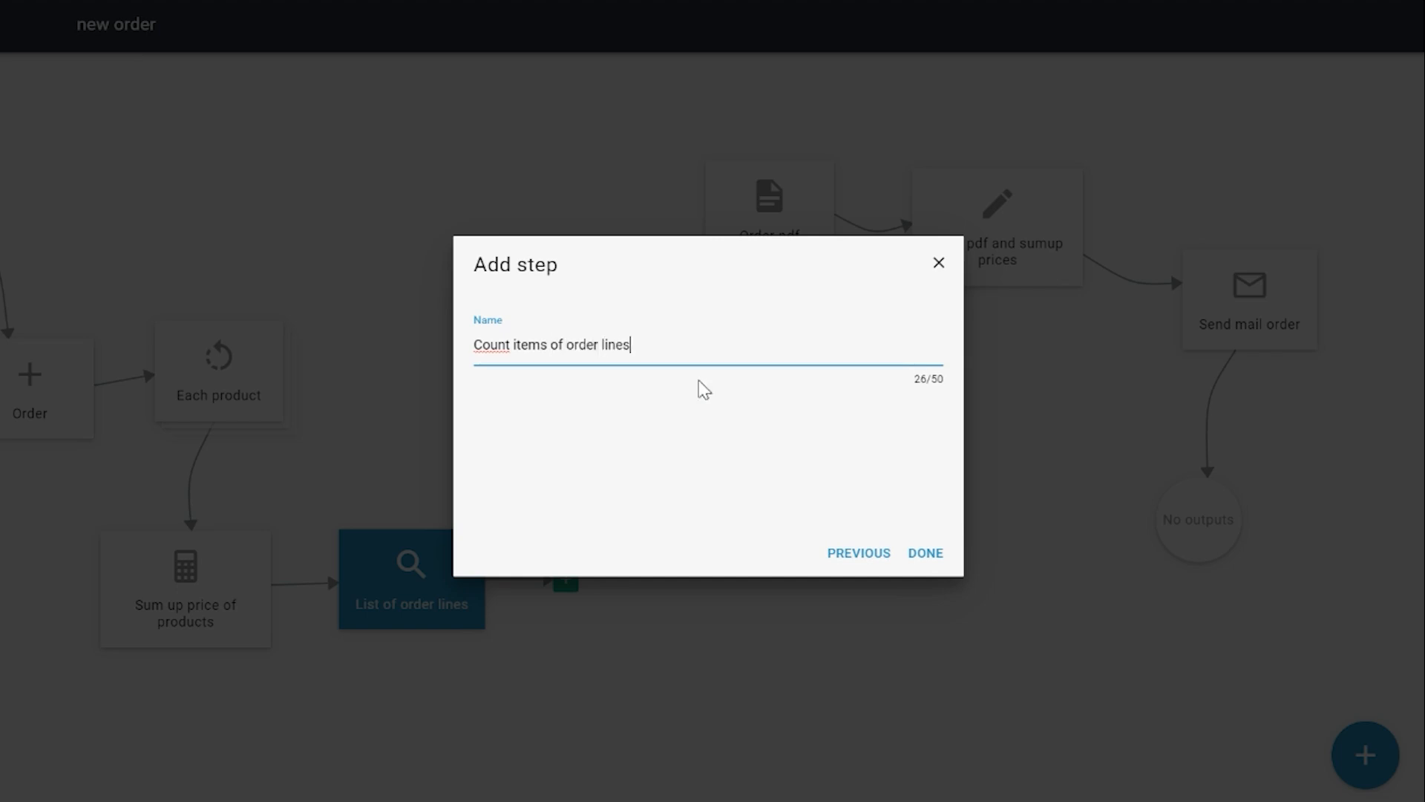
pyautogui.click(928, 554)
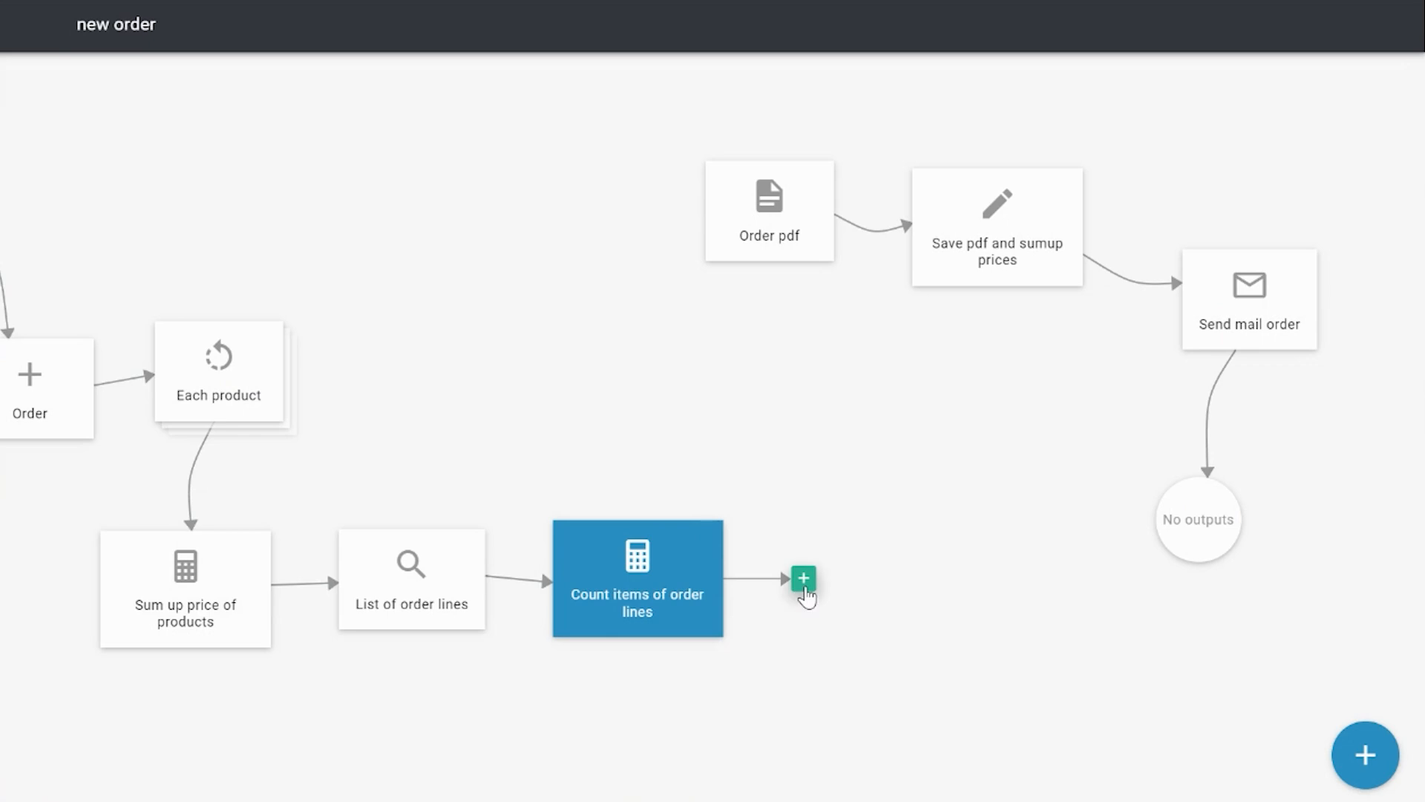
# Add a new edit data action after "Count items of order lines" with Order as the data to edit
pyautogui.click(803, 583)
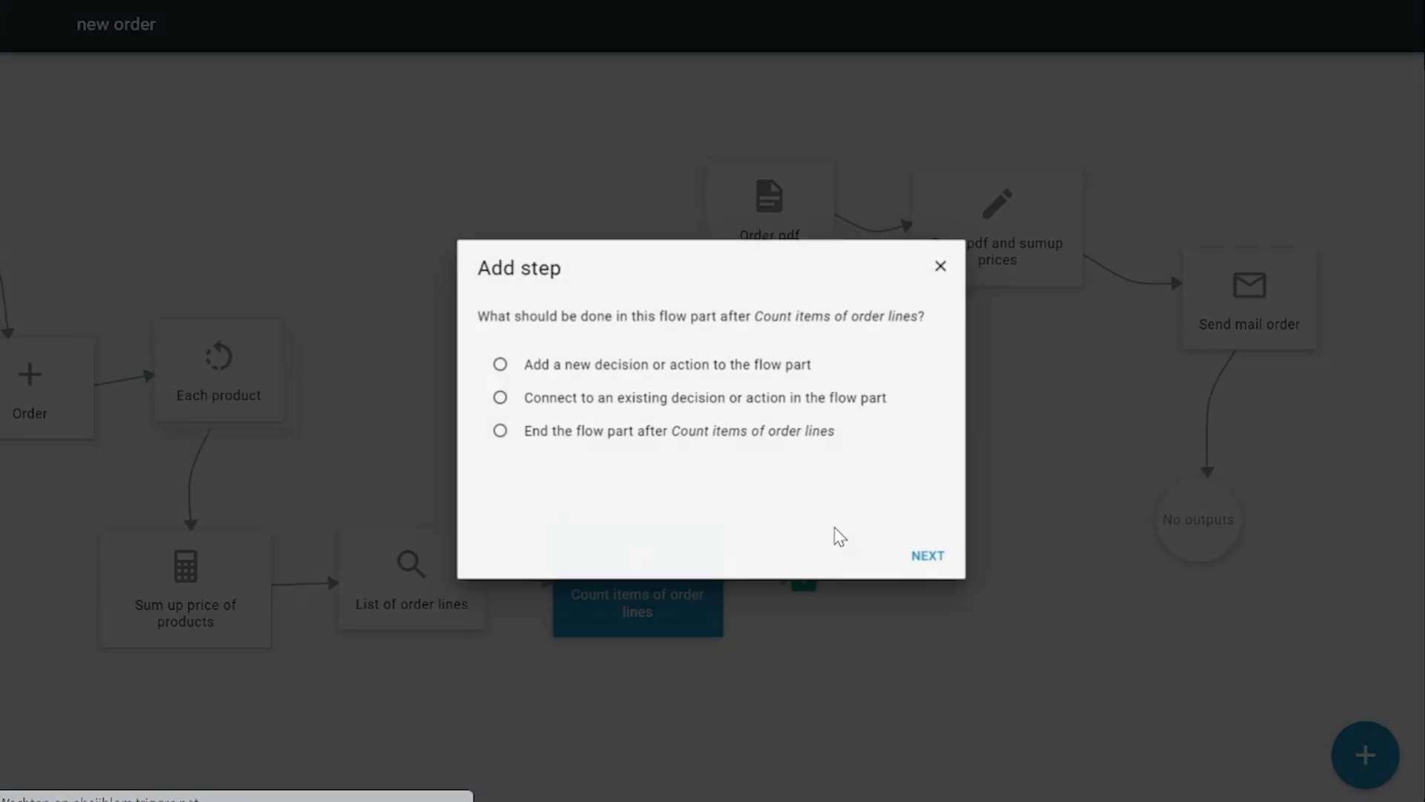
pyautogui.click(632, 371)
pyautogui.click(922, 553)
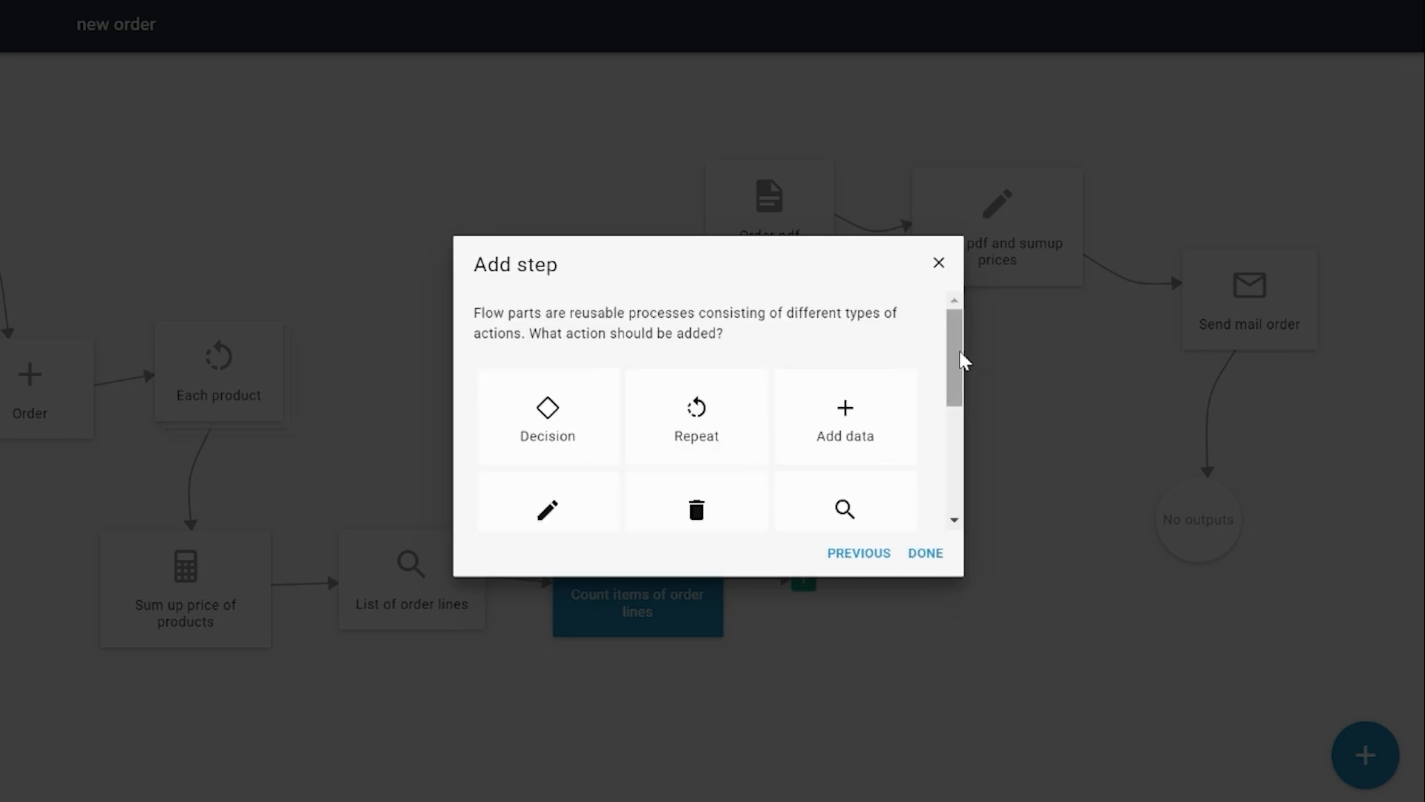
pyautogui.moveTo(956, 353); pyautogui.dragTo(962, 385)
pyautogui.click(602, 435)
pyautogui.click(924, 555)
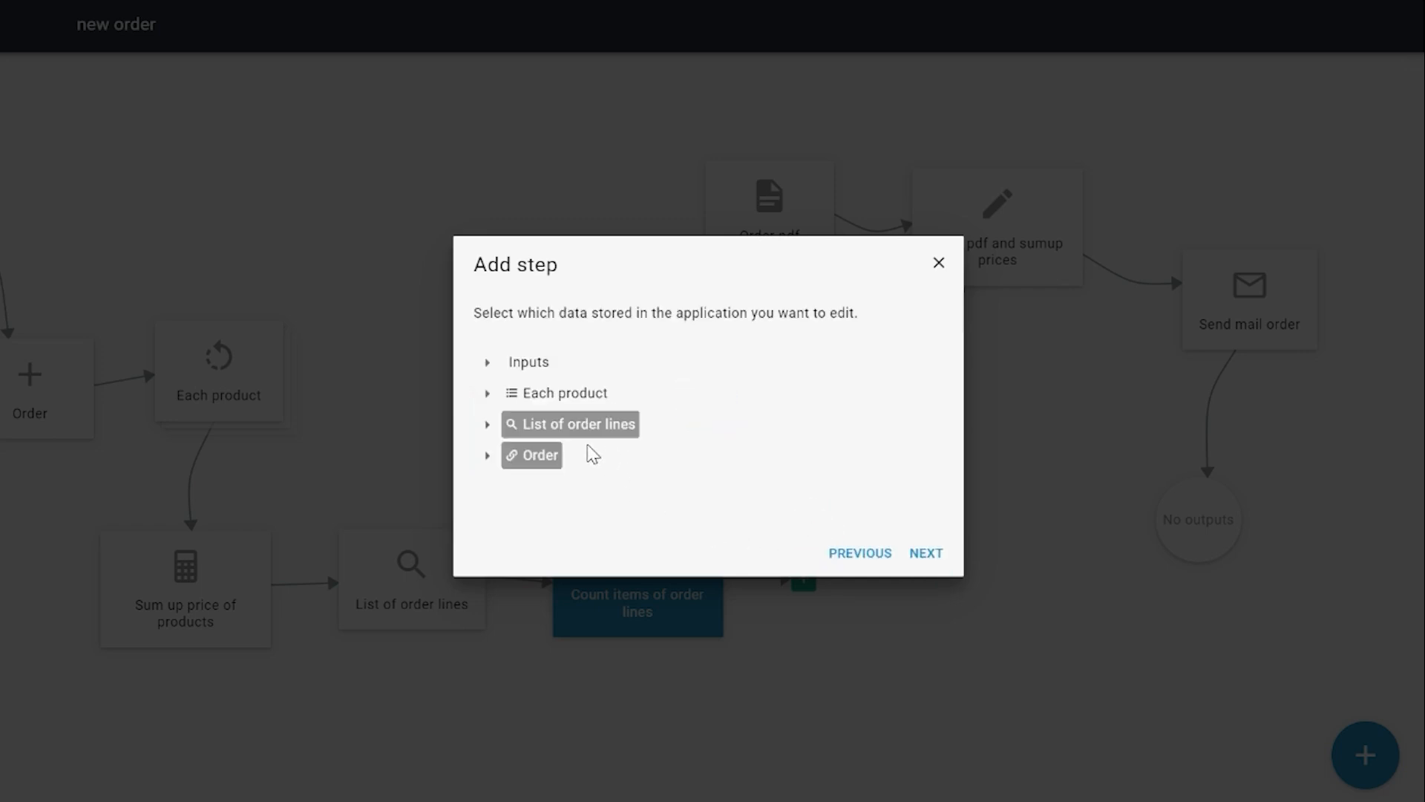
pyautogui.click(538, 455)
pyautogui.click(925, 554)
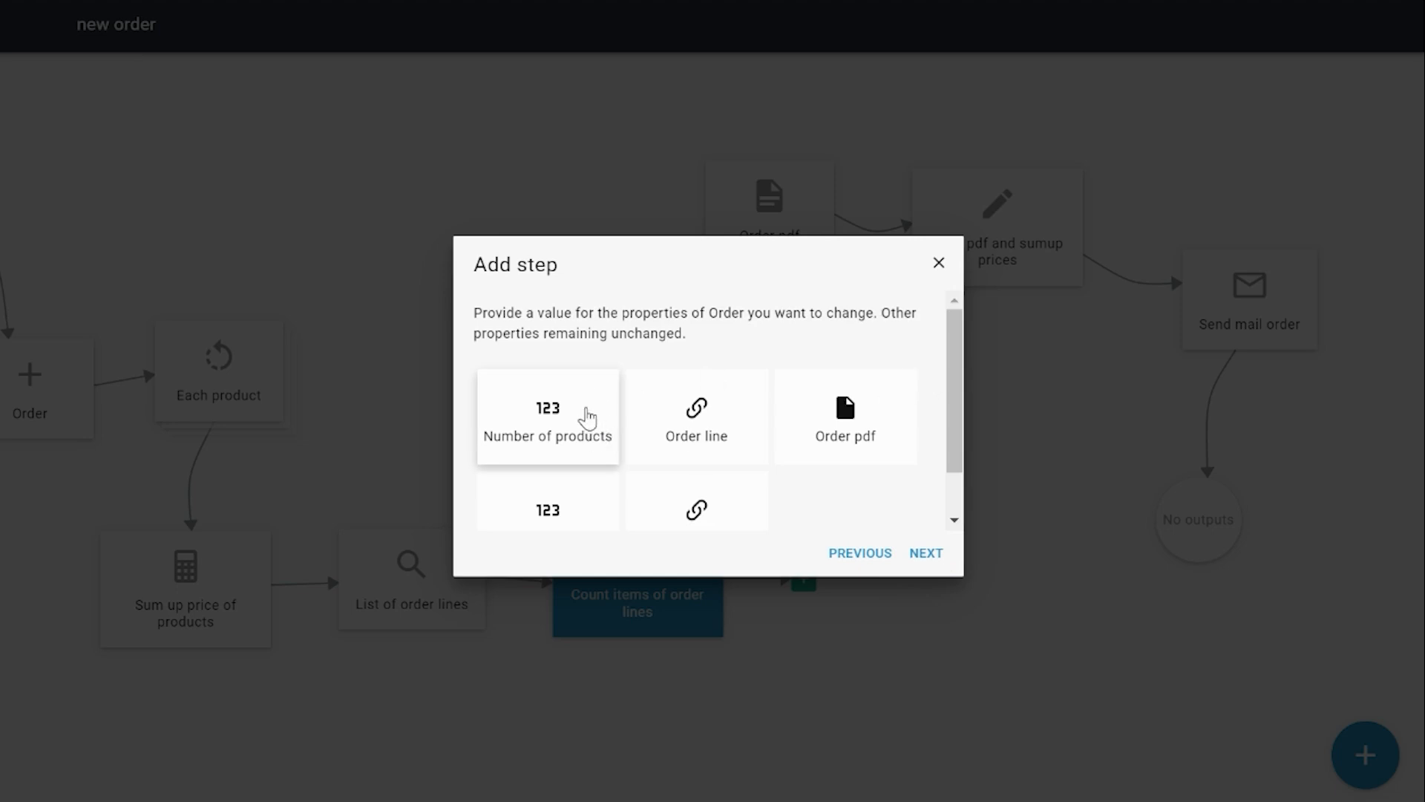
# Fill the Number of products property with "Count items of order lines" from the flow part
pyautogui.click(586, 408)
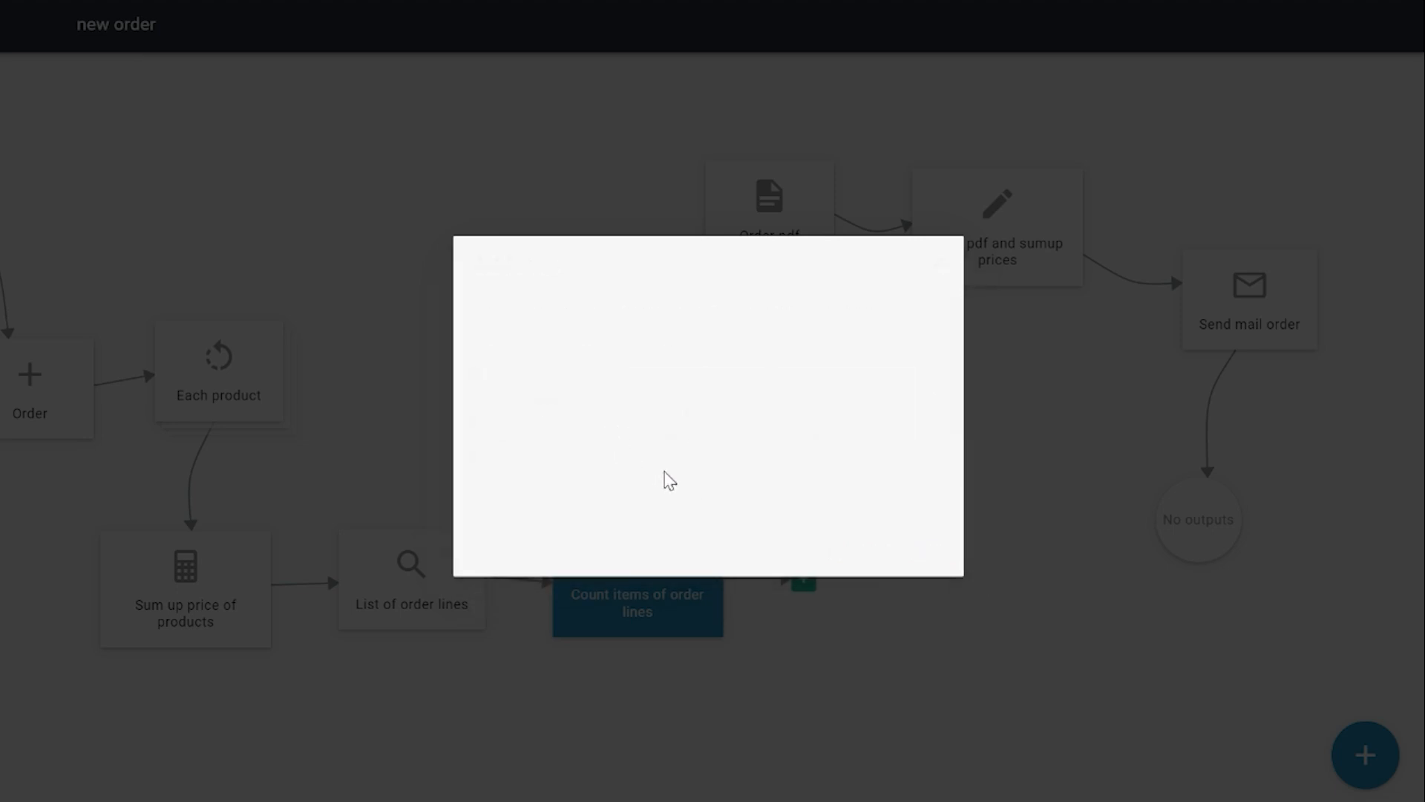
pyautogui.click(625, 397)
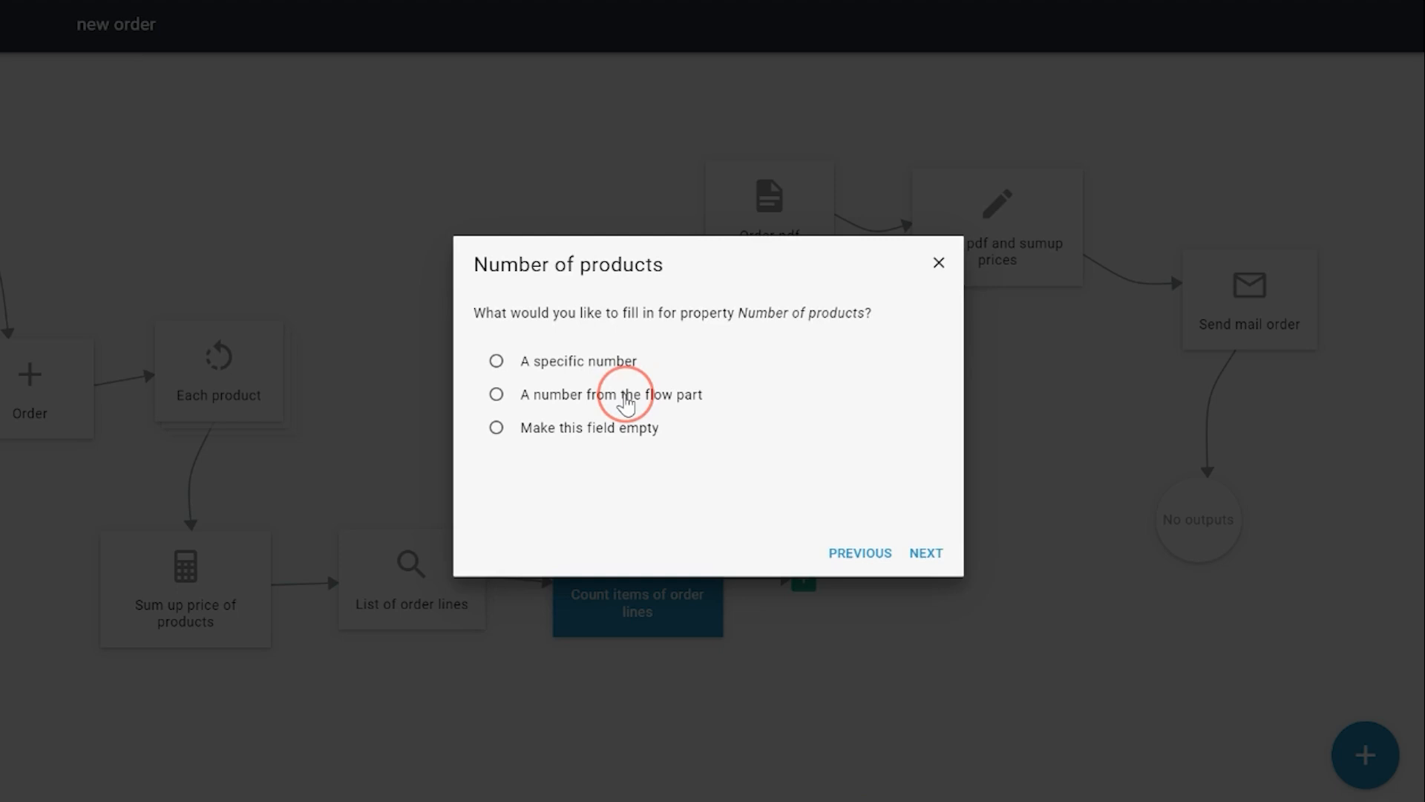
pyautogui.click(921, 553)
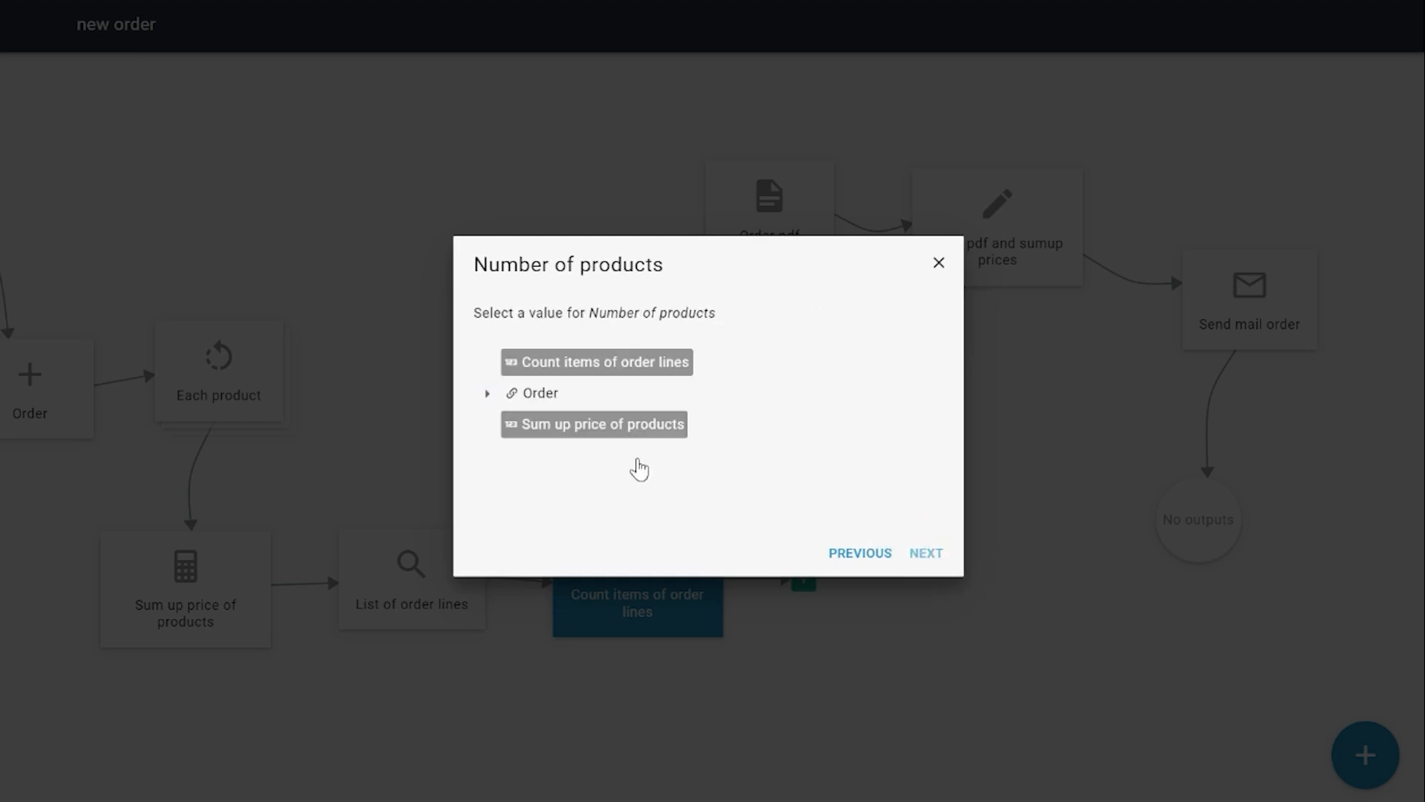
pyautogui.click(601, 364)
pyautogui.click(920, 555)
# Name the edit data action "Save number of products" and finish adding it
pyautogui.click(922, 557)
pyautogui.write('Save numbver of')
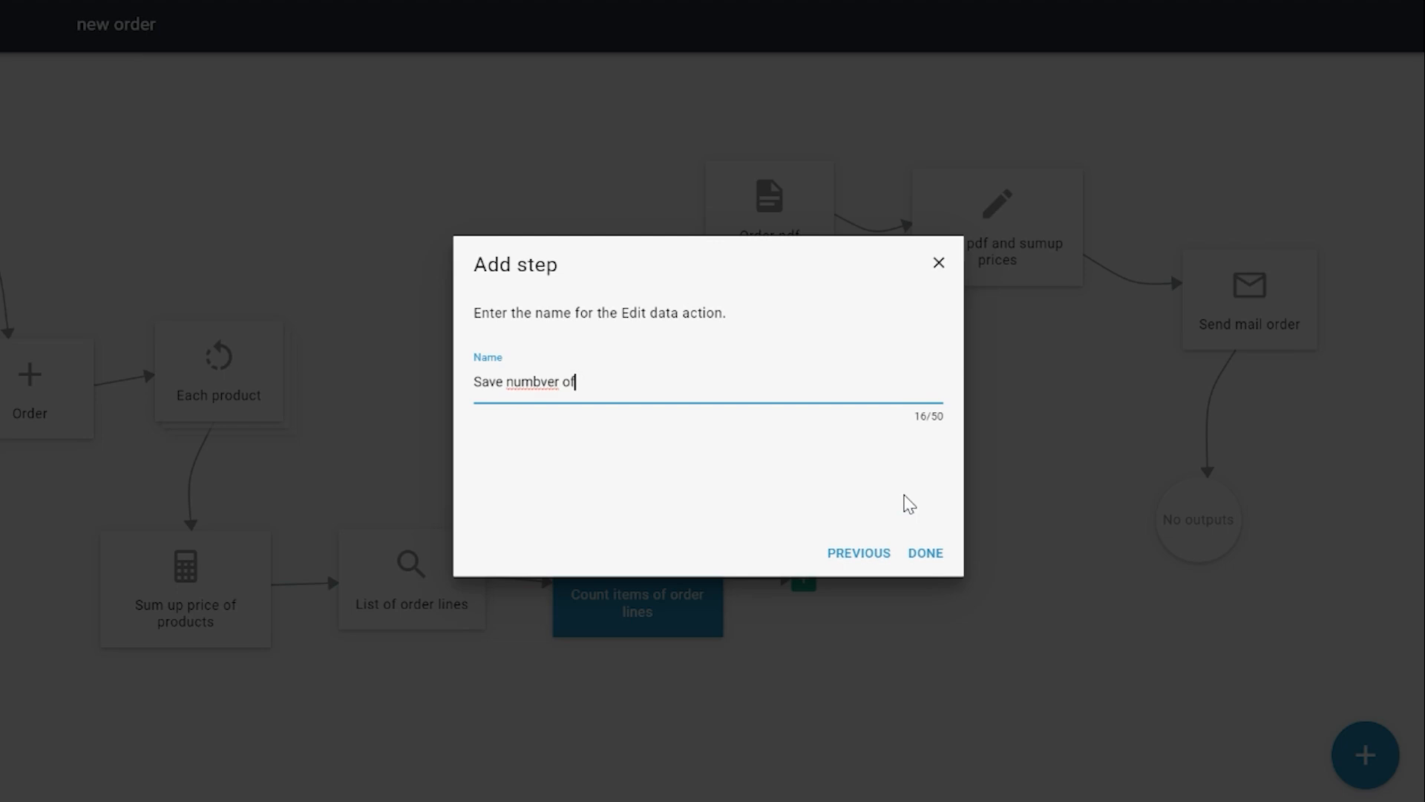
pyautogui.press('Delete')
pyautogui.click(924, 553)
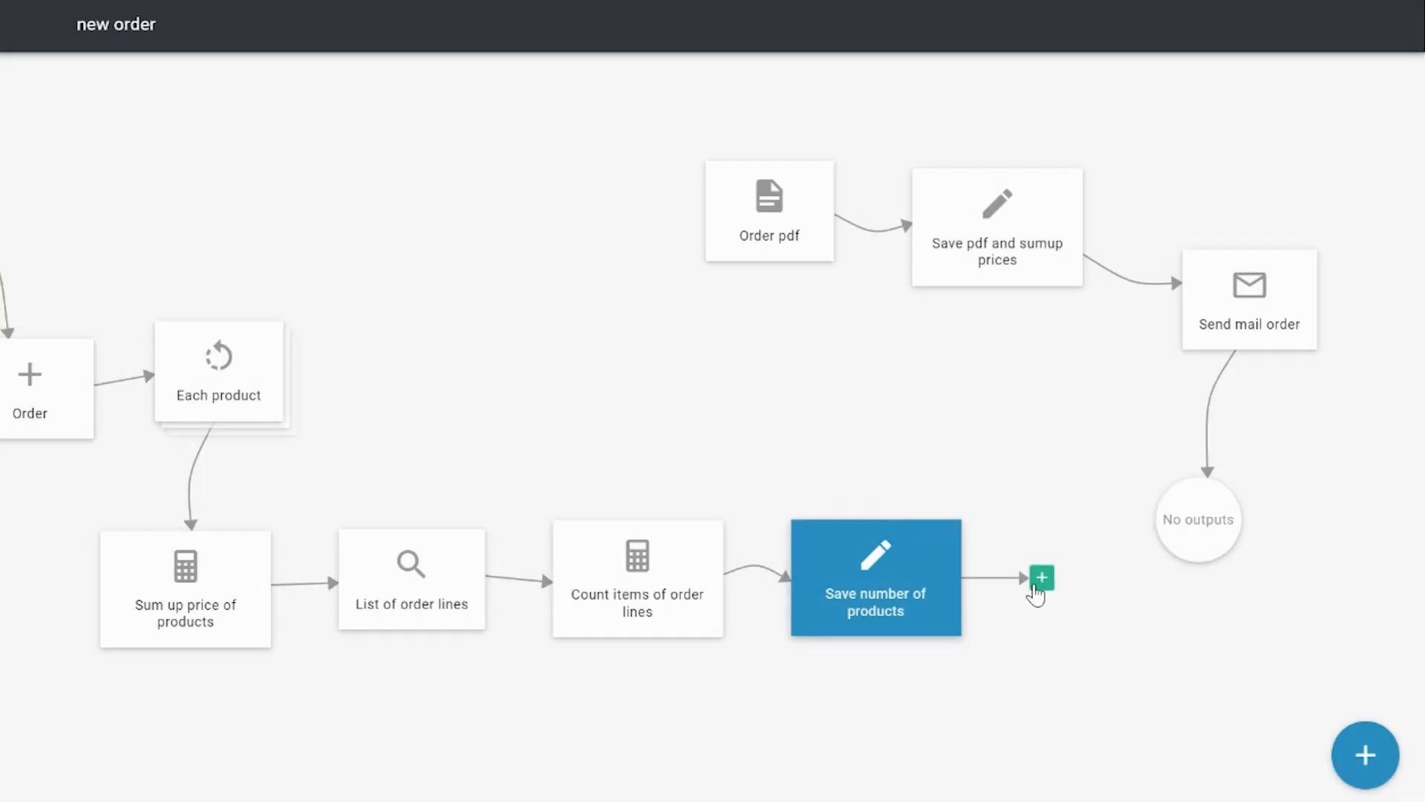
# Connect "Save number of products" to the existing "Order pdf" action
pyautogui.click(1040, 578)
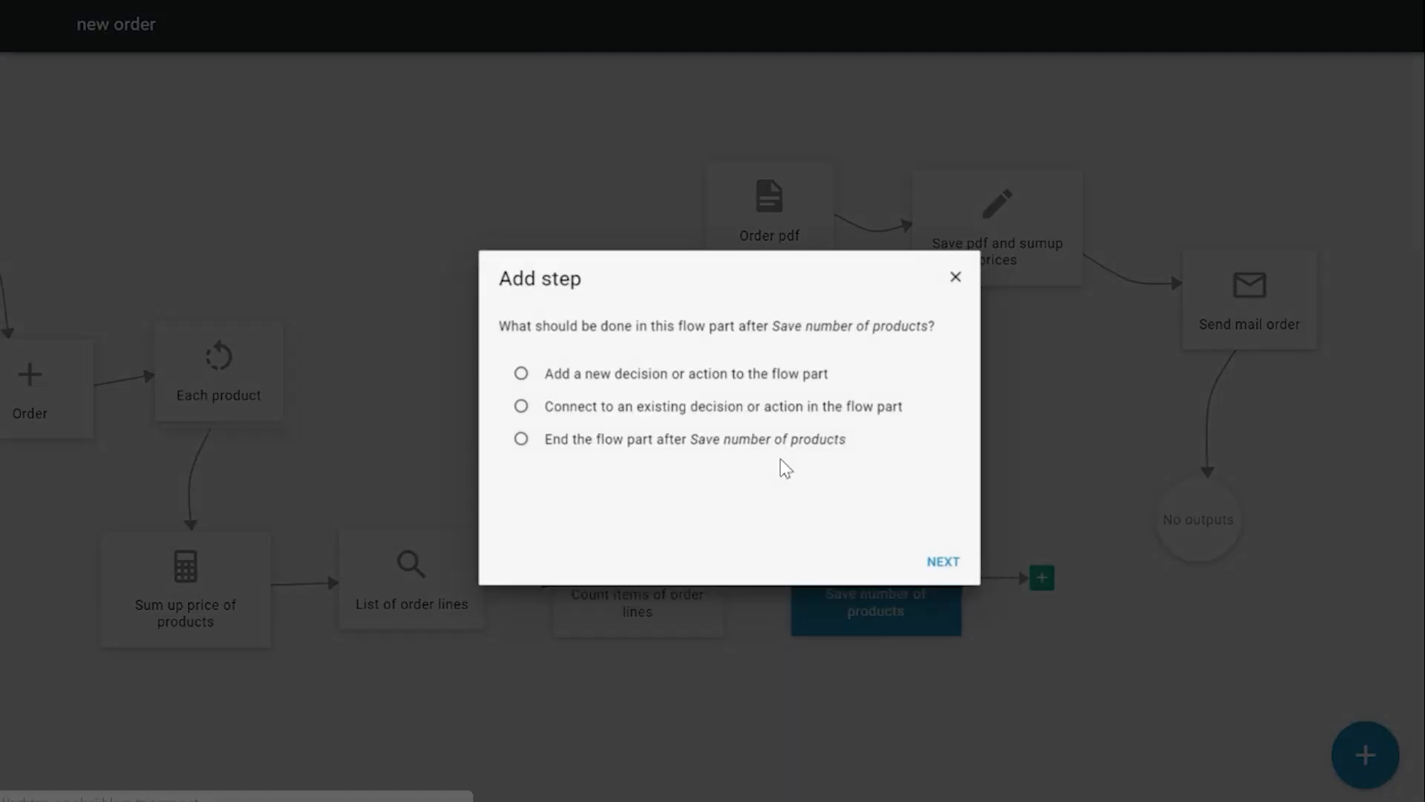
pyautogui.click(743, 407)
pyautogui.click(930, 557)
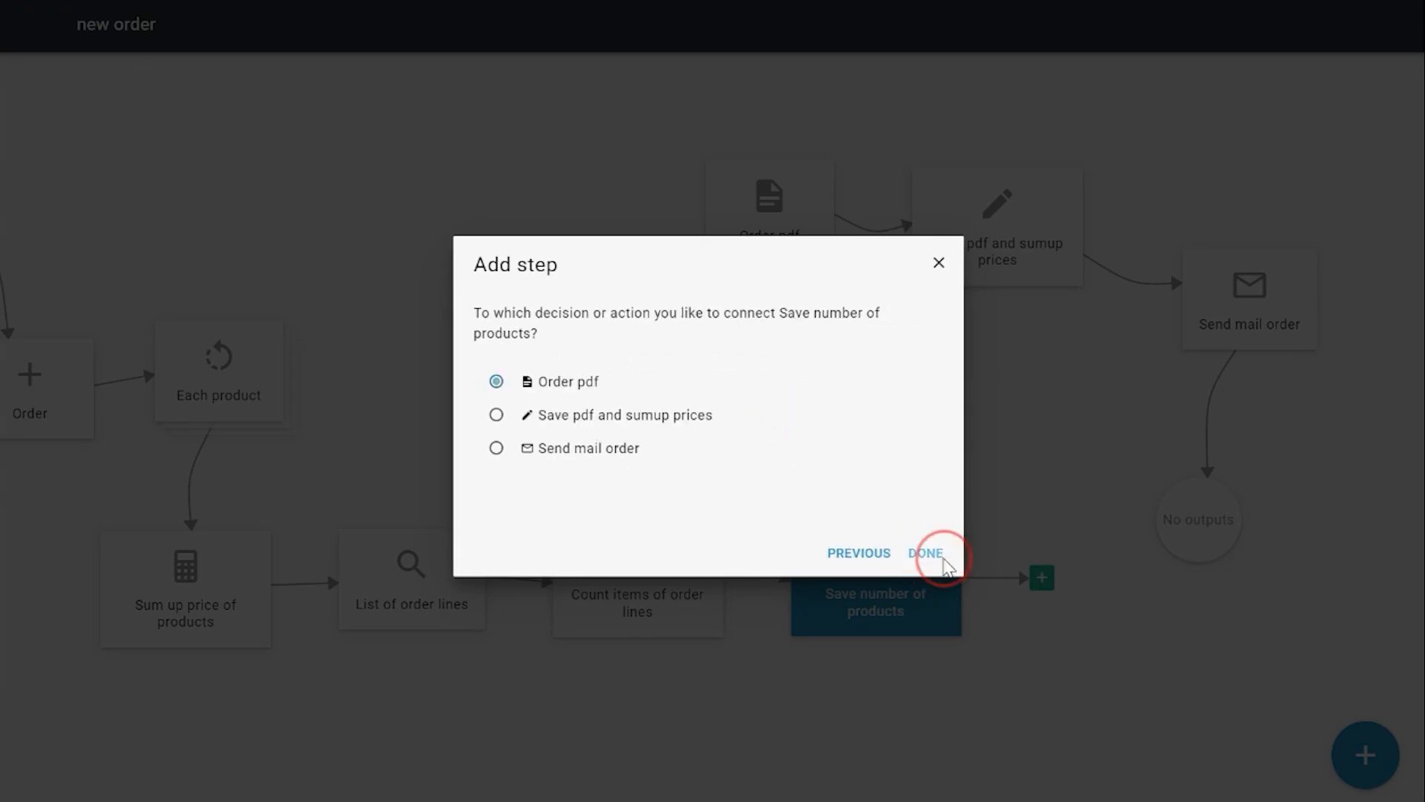
pyautogui.click(928, 554)
pyautogui.click(509, 276)
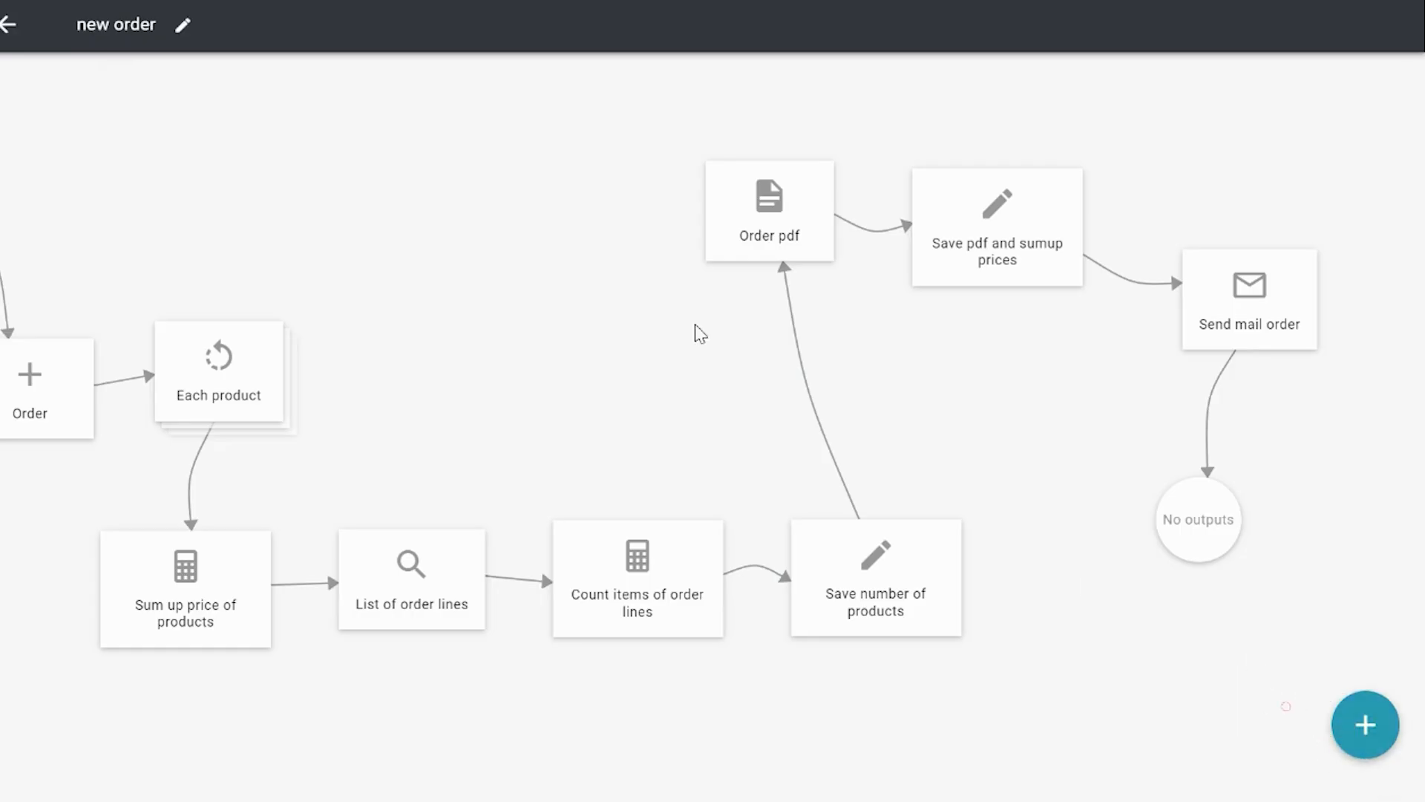
# Leave the new order flow part and open the Orders page in the Orders user flow
pyautogui.click(30, 22)
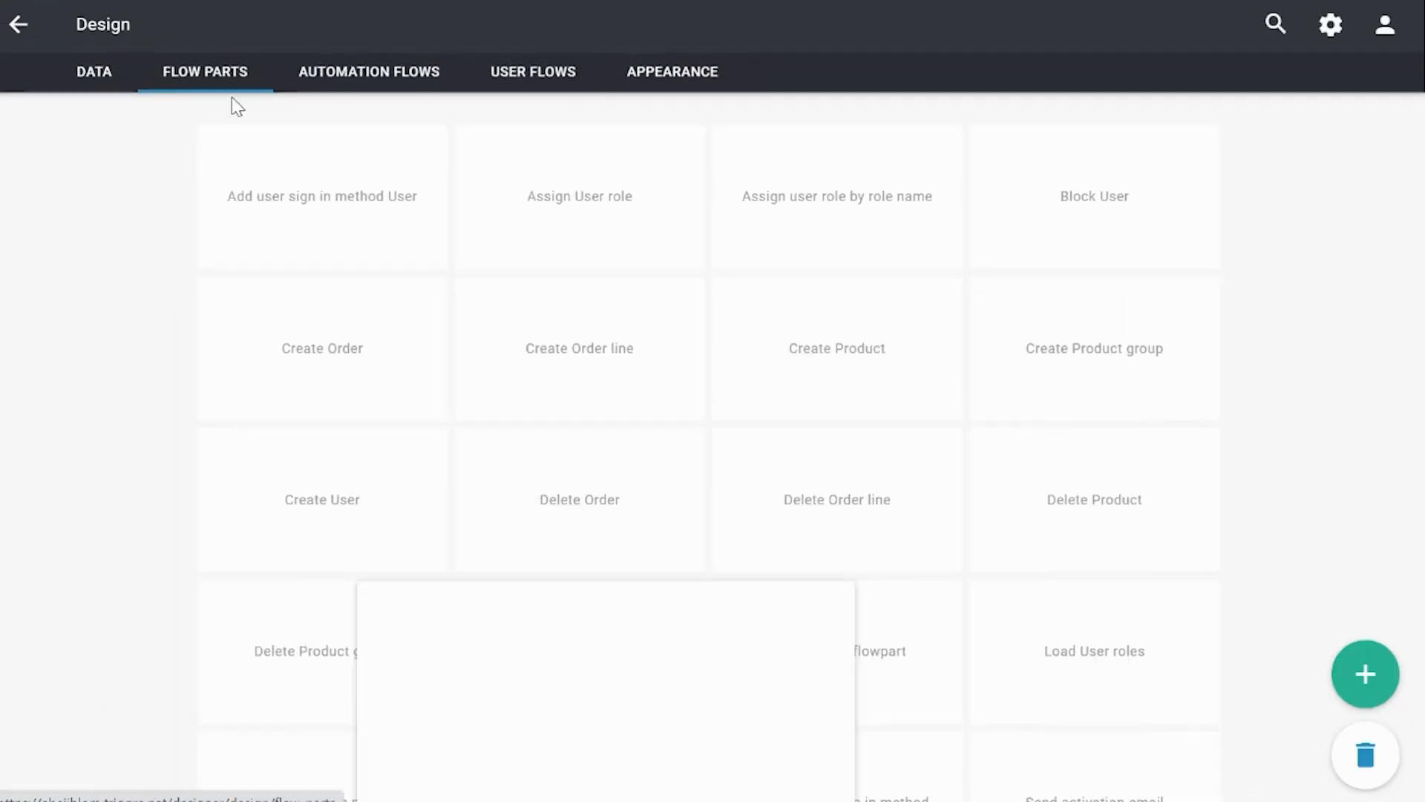
pyautogui.click(503, 95)
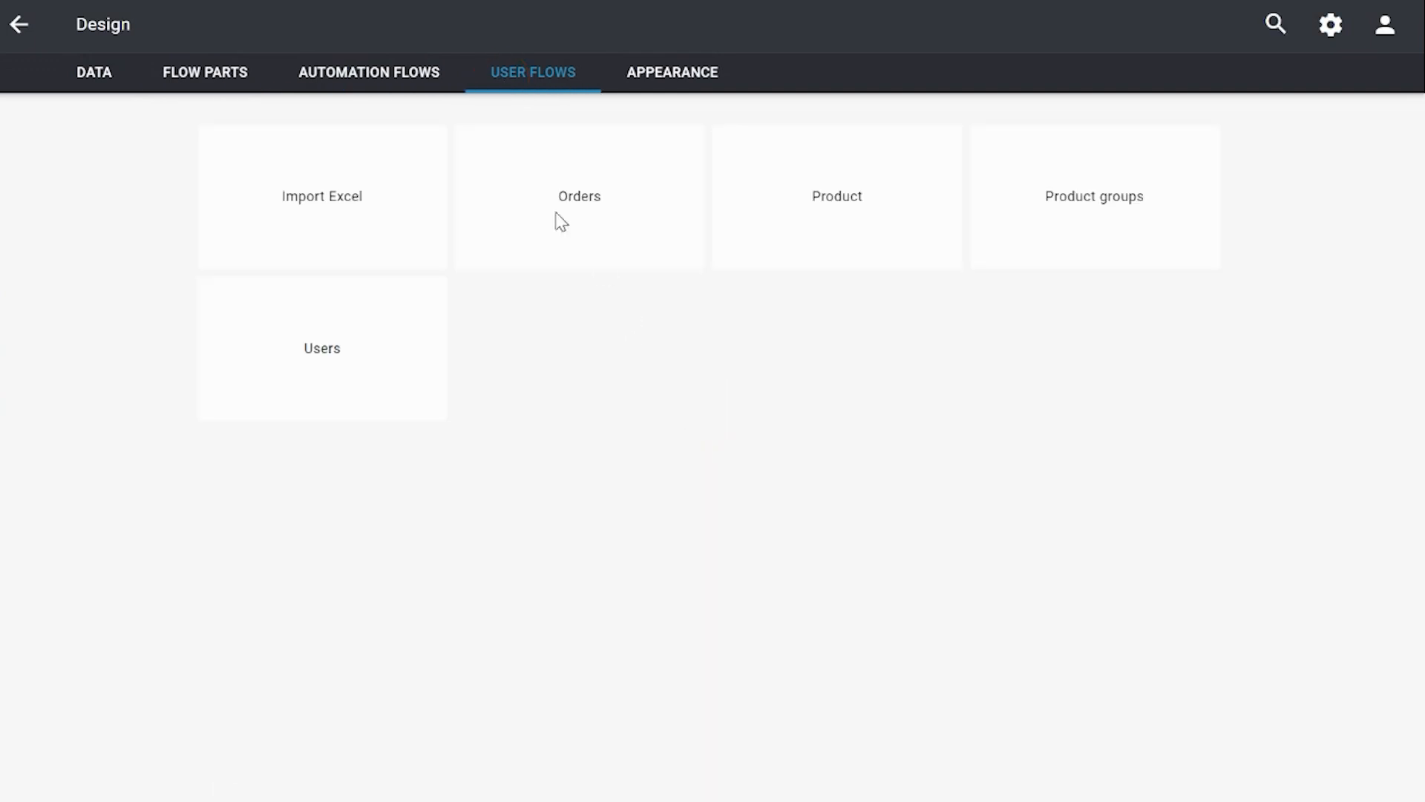
pyautogui.click(555, 252)
pyautogui.click(271, 365)
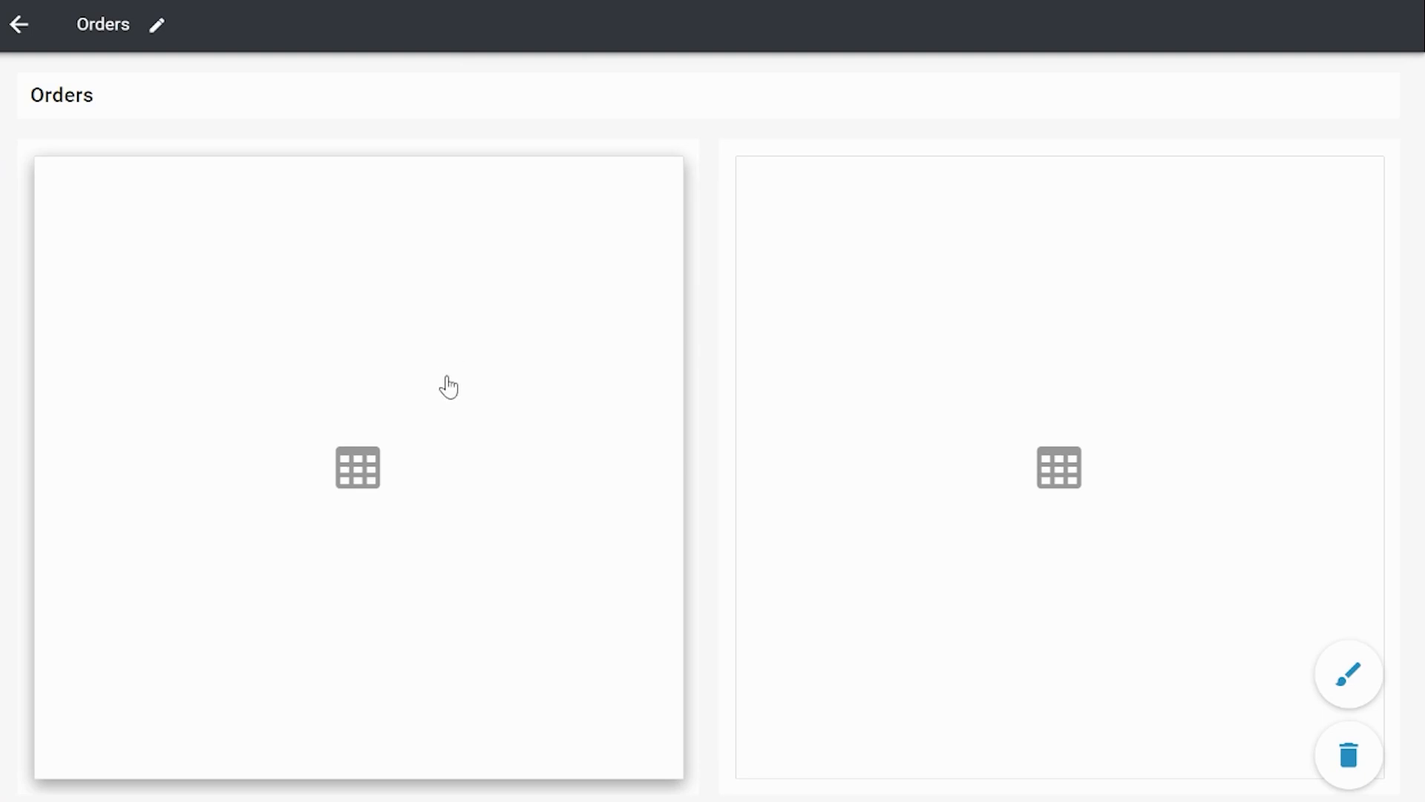
# Edit the orders table to show every Order and include Number of products as a column
pyautogui.click(448, 386)
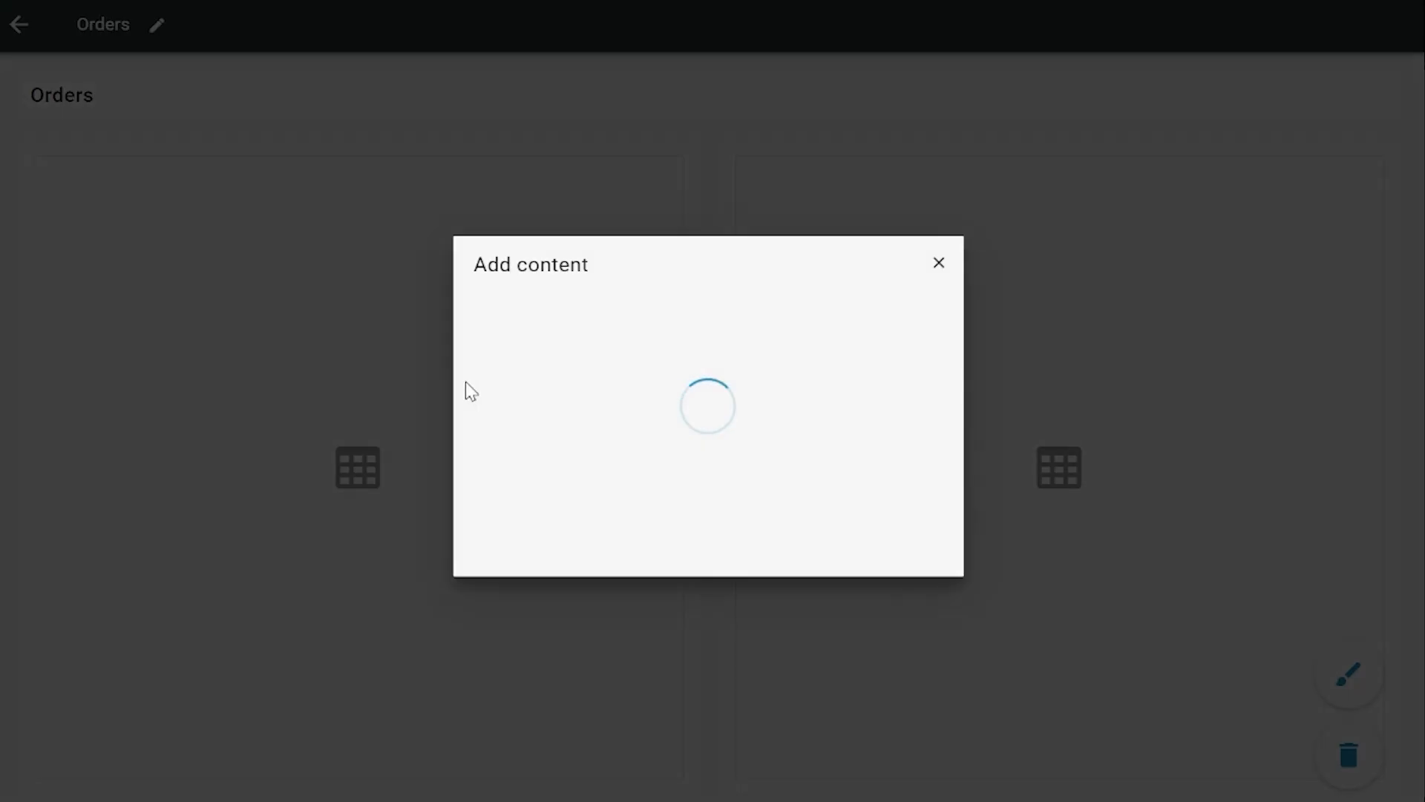
pyautogui.click(928, 553)
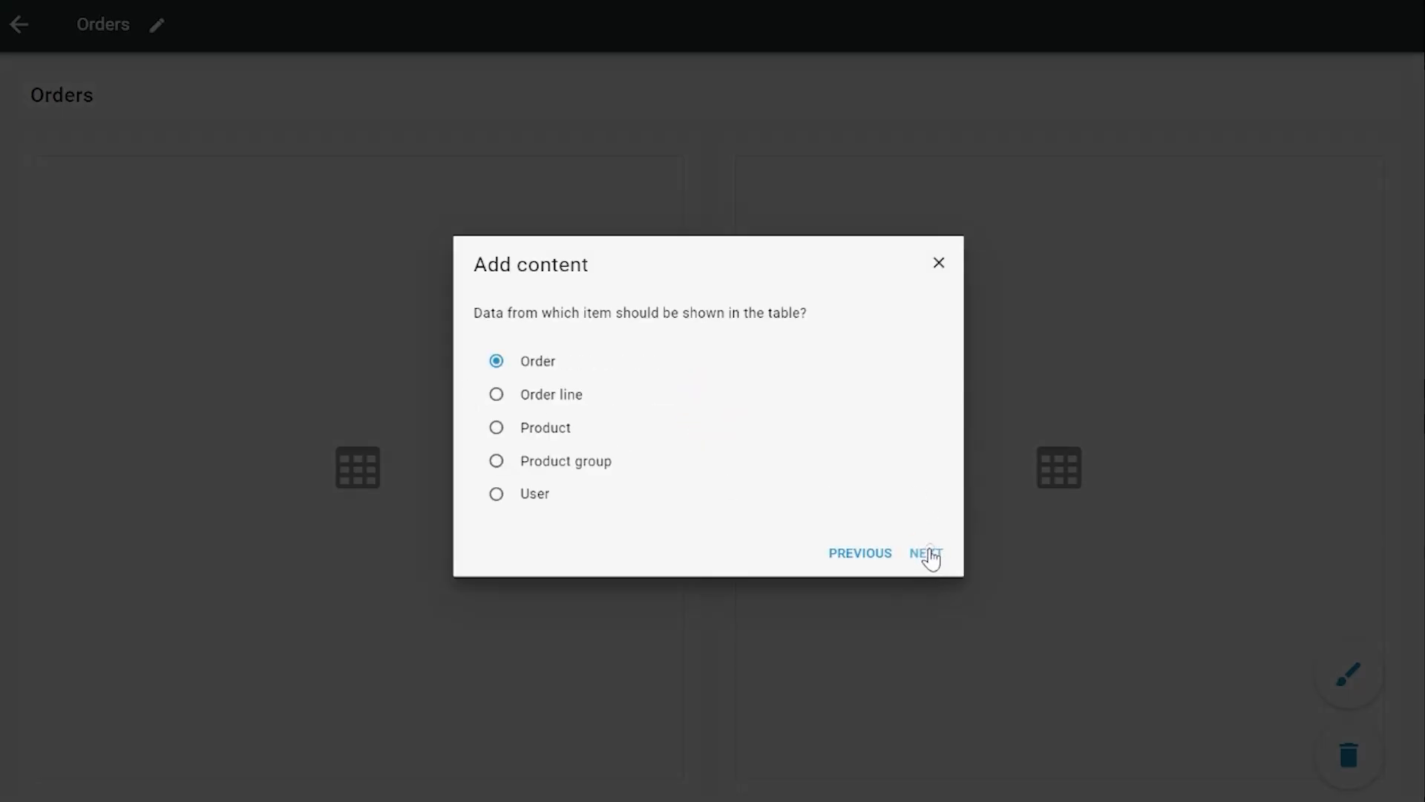
pyautogui.click(932, 559)
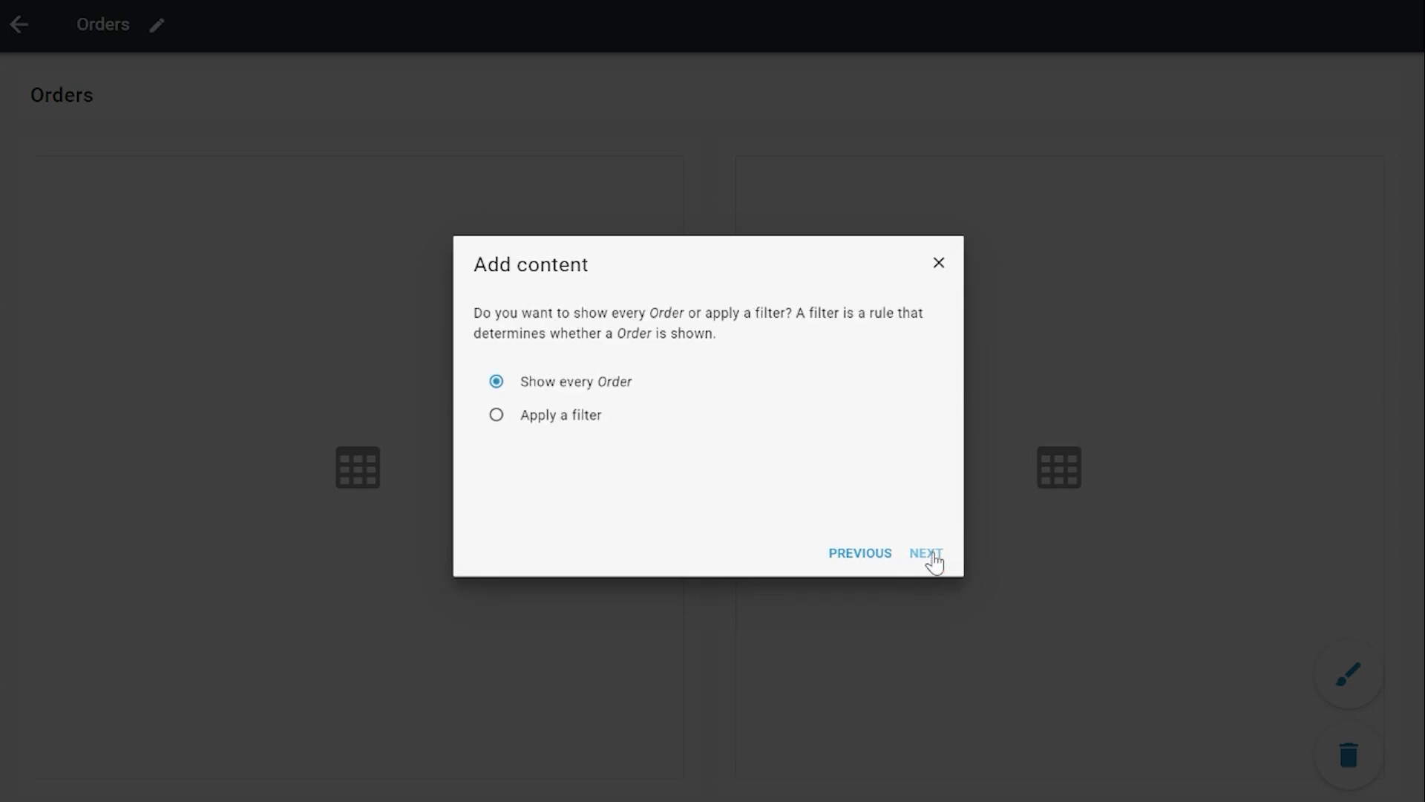
pyautogui.click(930, 555)
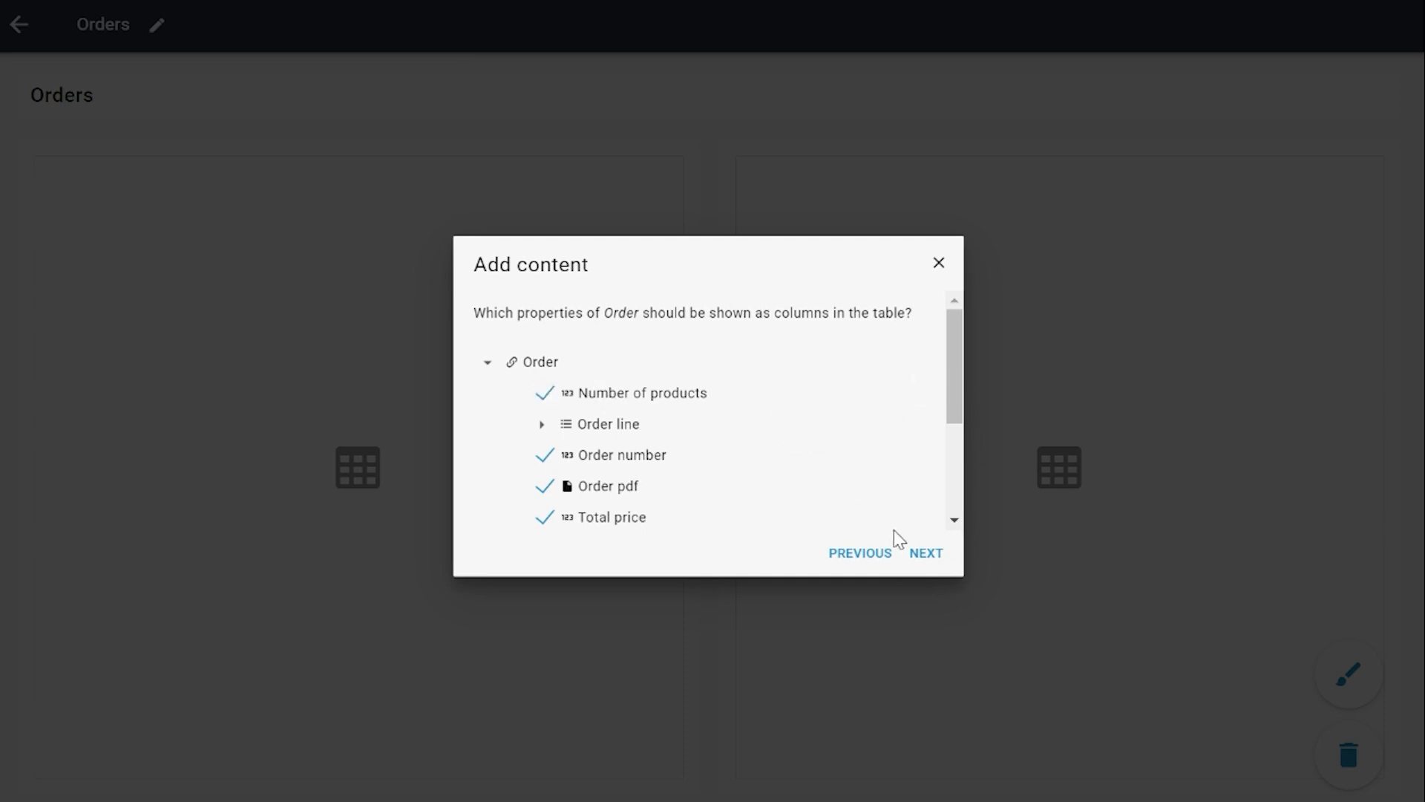
pyautogui.click(933, 563)
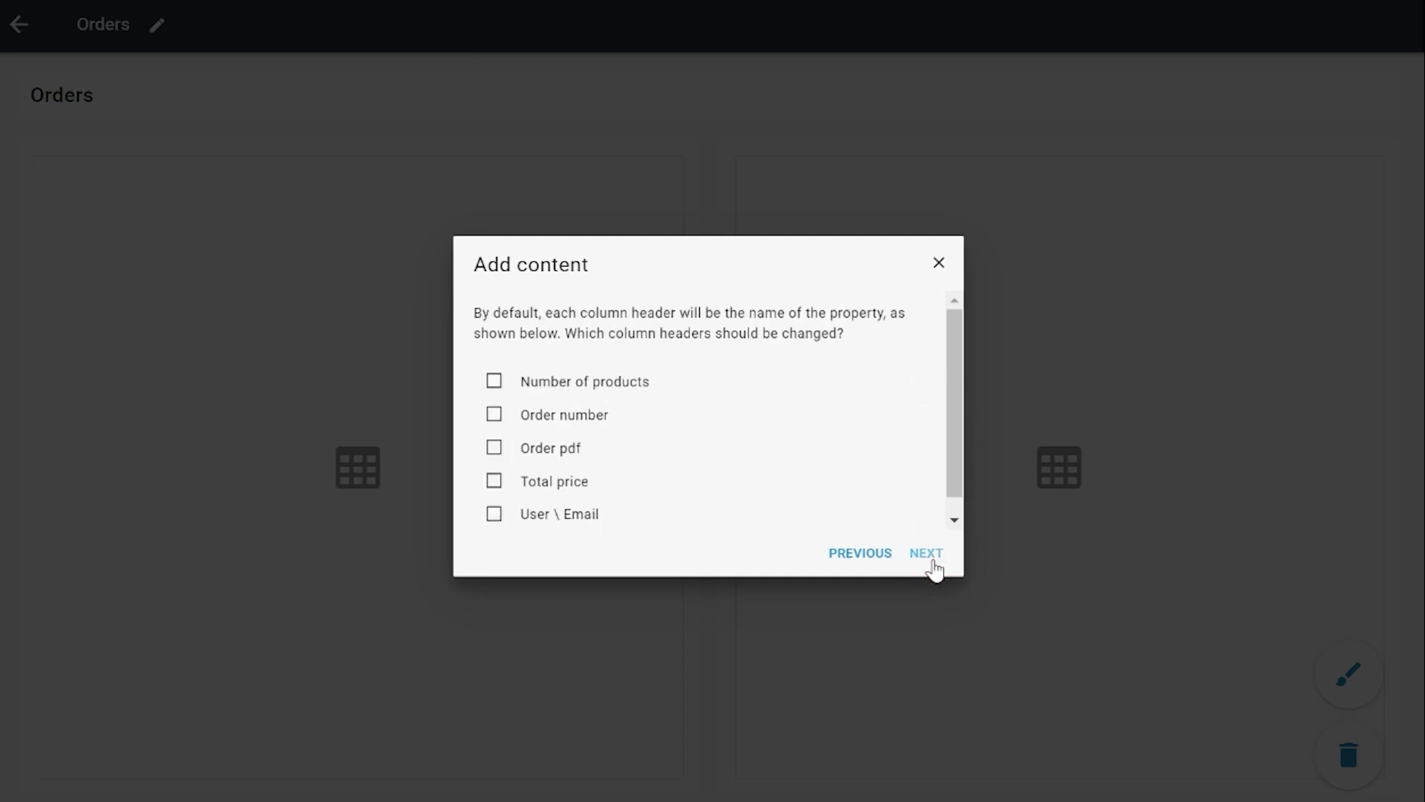
# Keep the column headers, put Number of products last, sort by Order number from largest to smallest, and finish the table
pyautogui.click(932, 563)
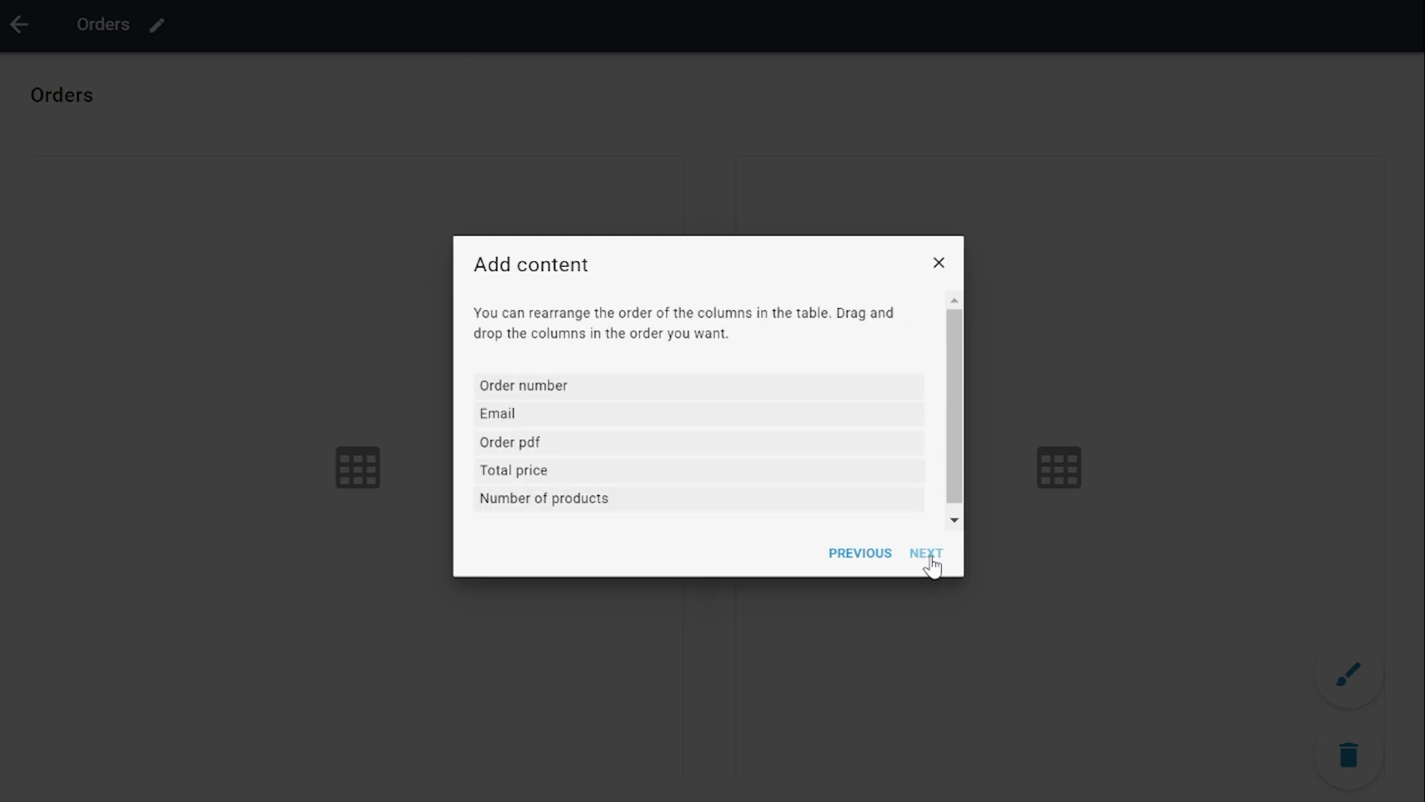
pyautogui.click(928, 564)
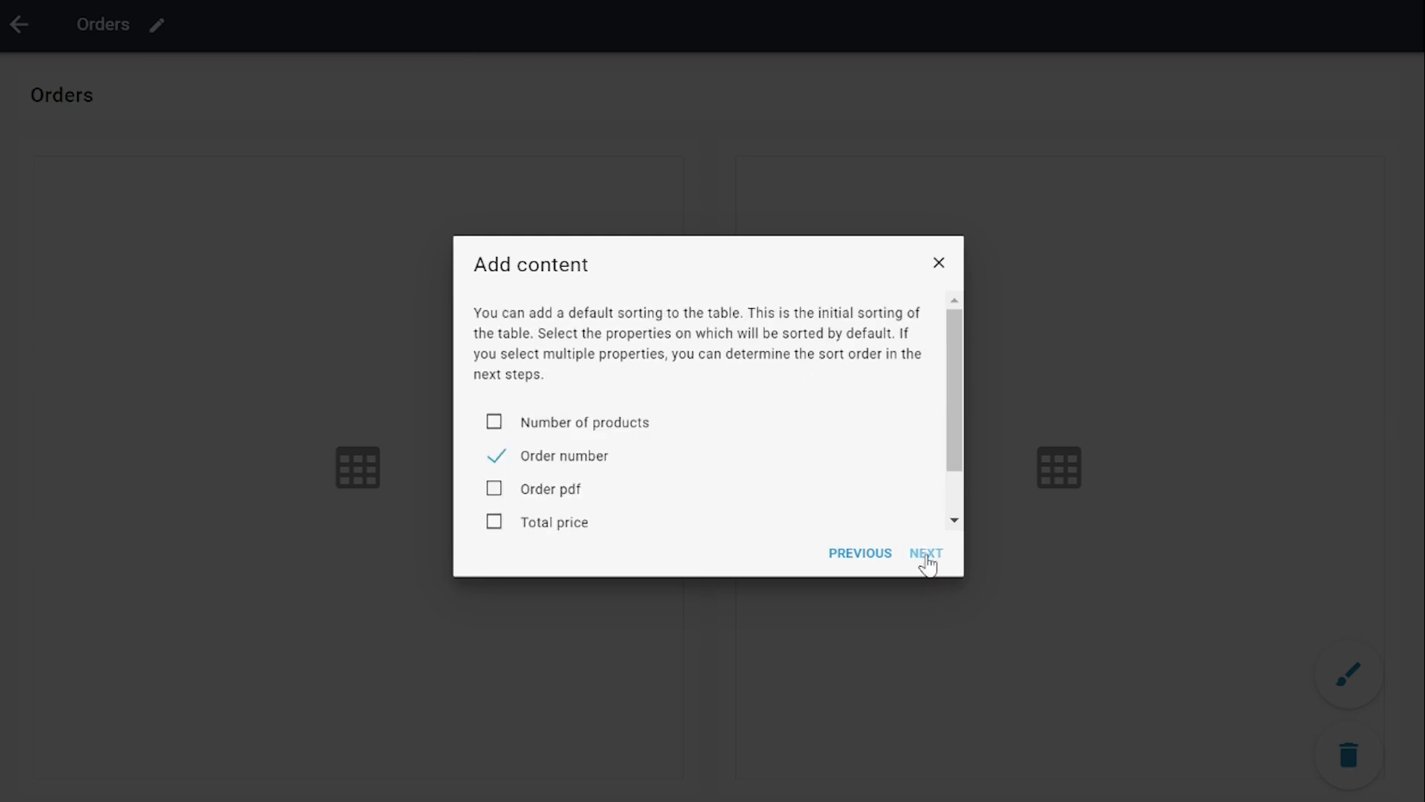
pyautogui.click(928, 563)
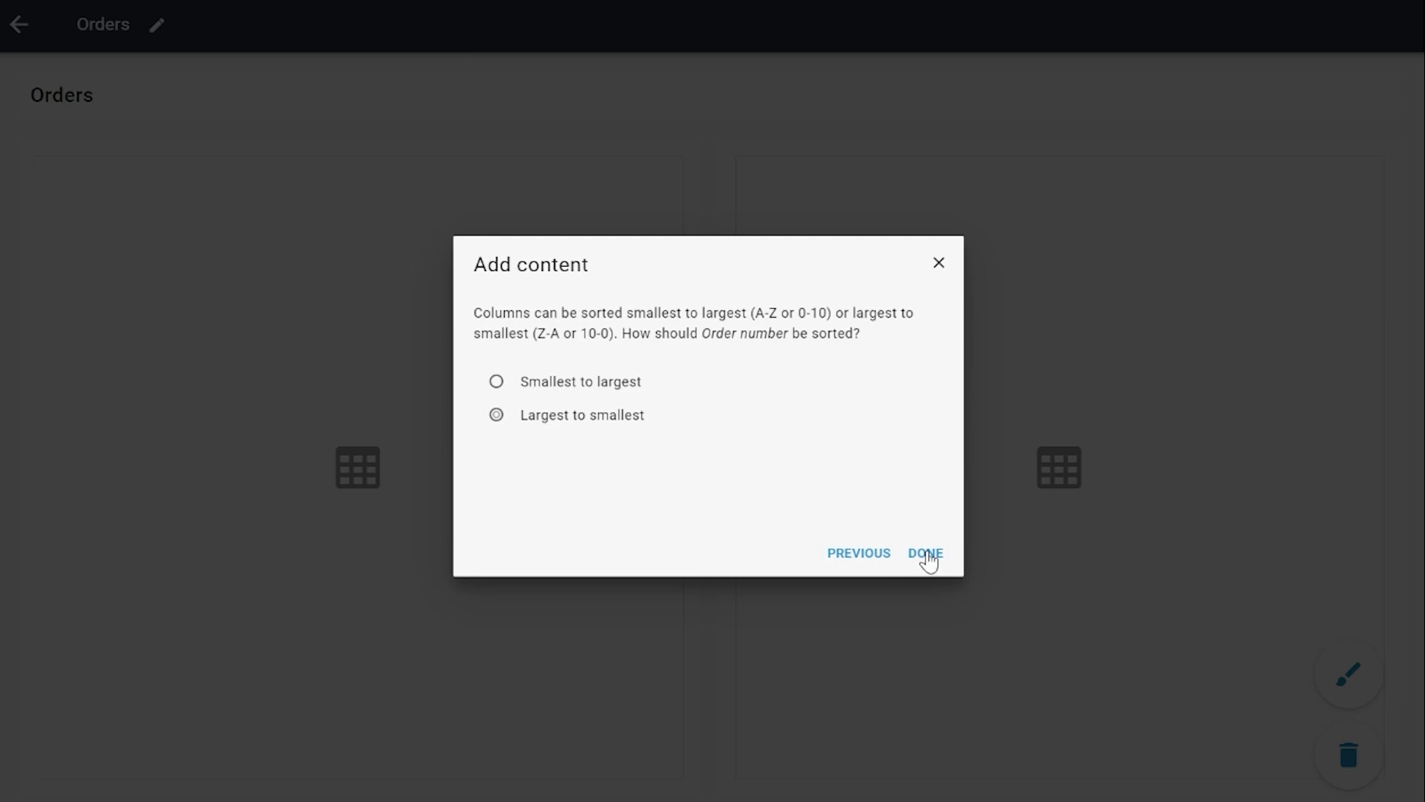
pyautogui.click(933, 550)
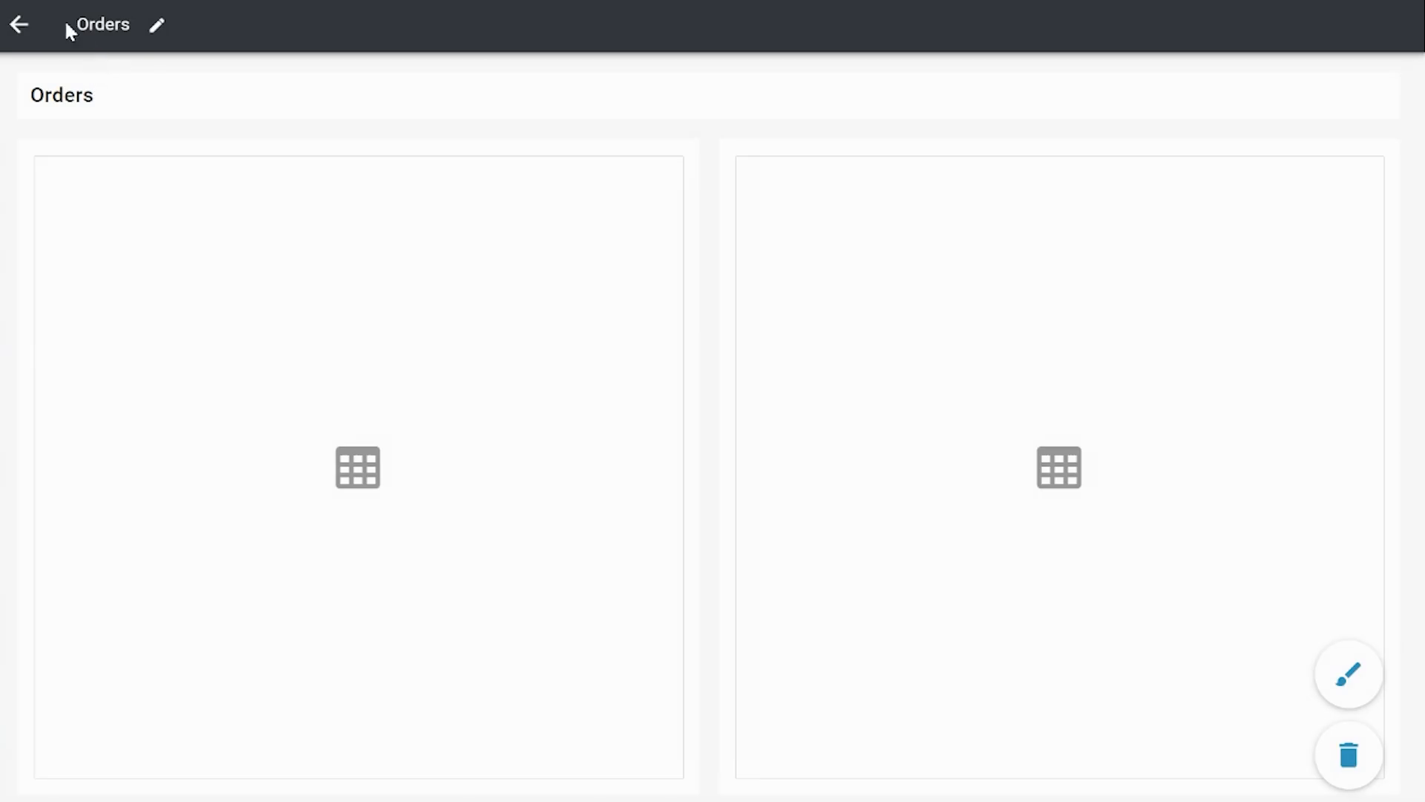
# Leave the user flow design and publish the application with the changes
pyautogui.click(20, 27)
pyautogui.click(21, 28)
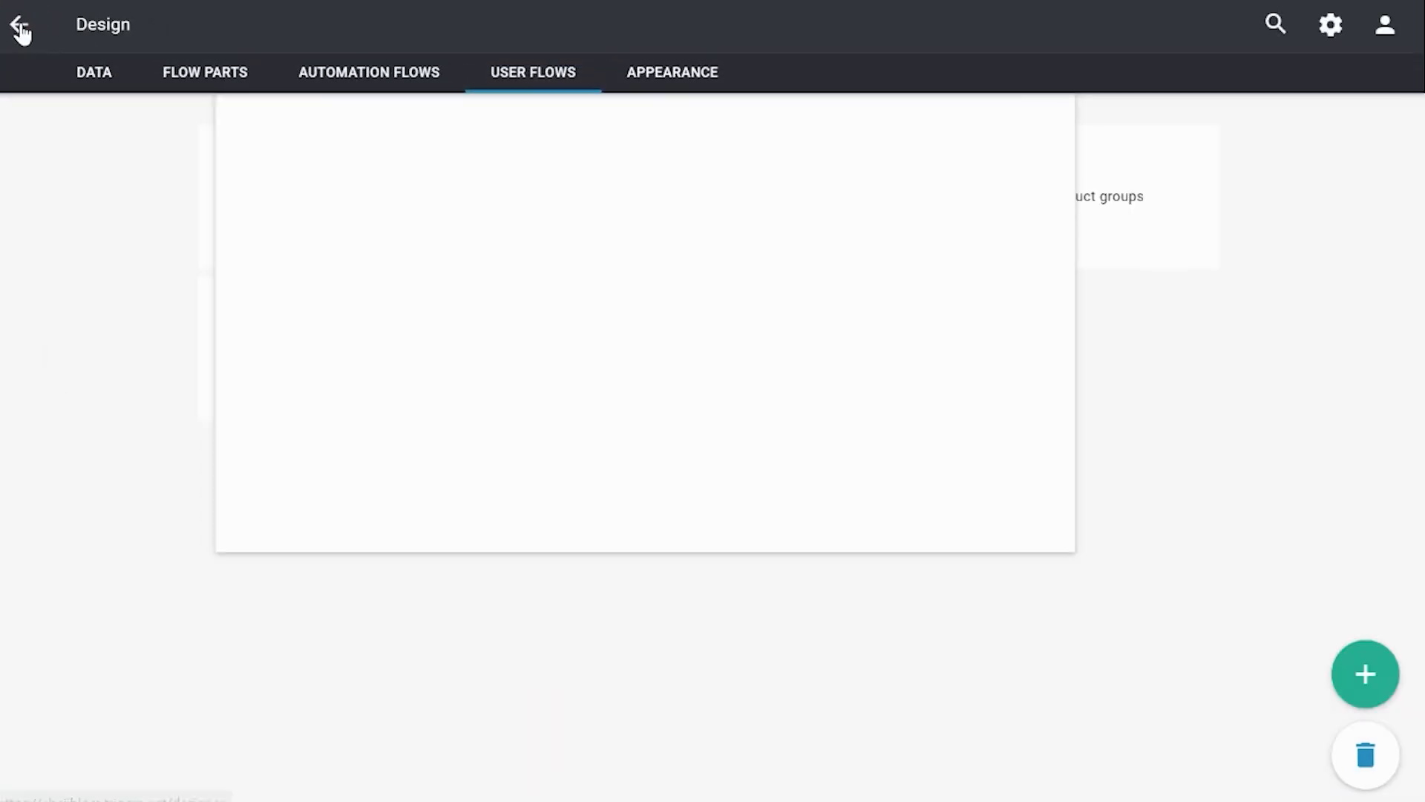
pyautogui.click(22, 29)
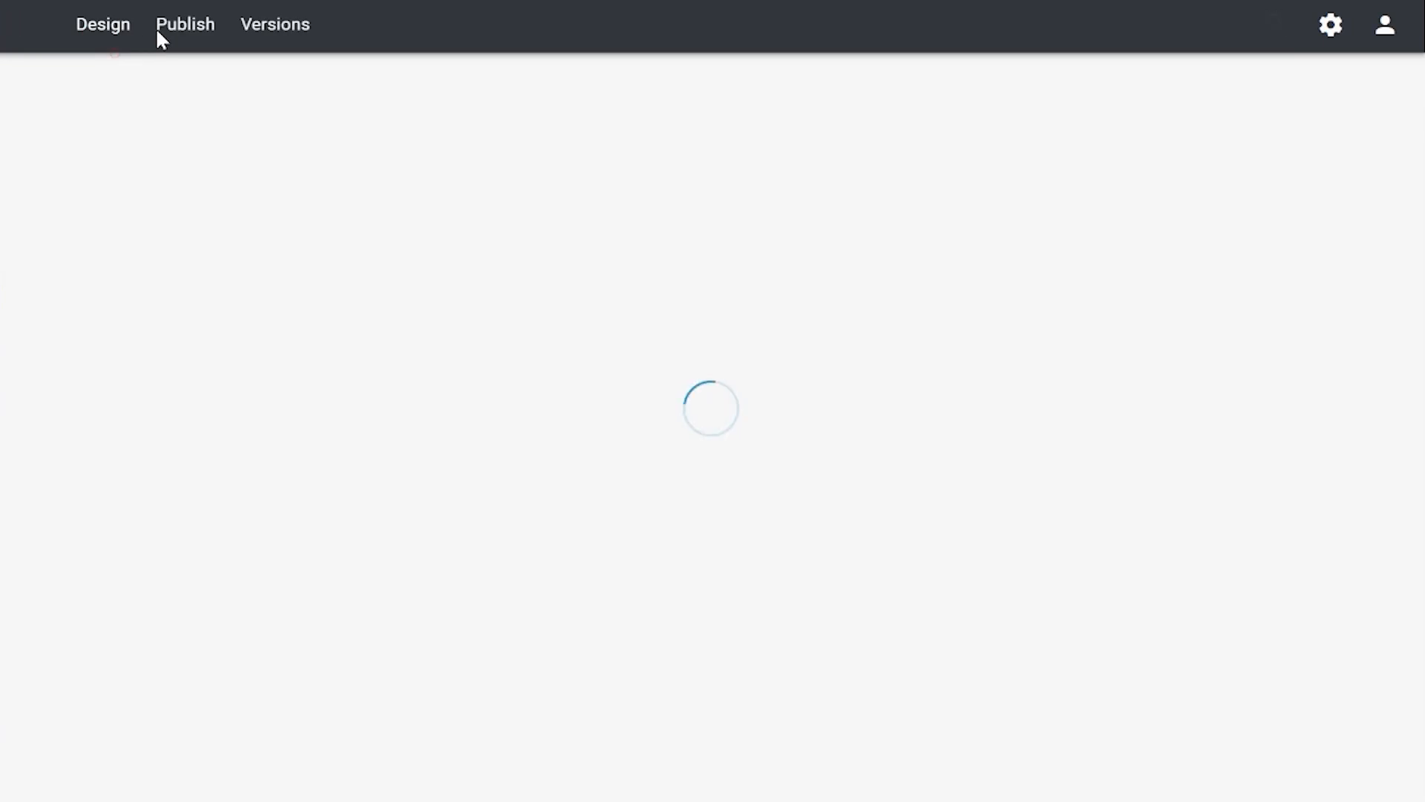
pyautogui.click(171, 27)
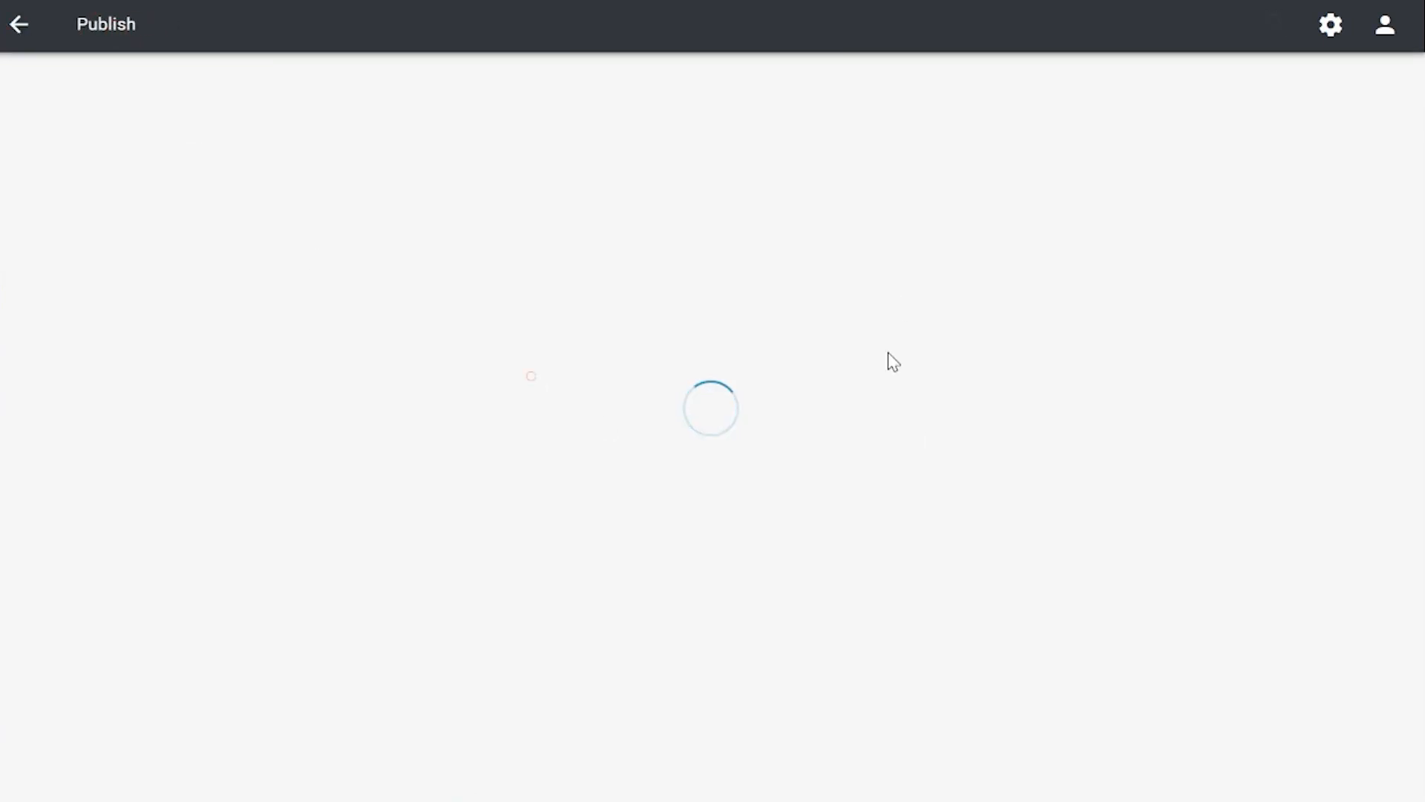
pyautogui.click(831, 231)
pyautogui.click(843, 491)
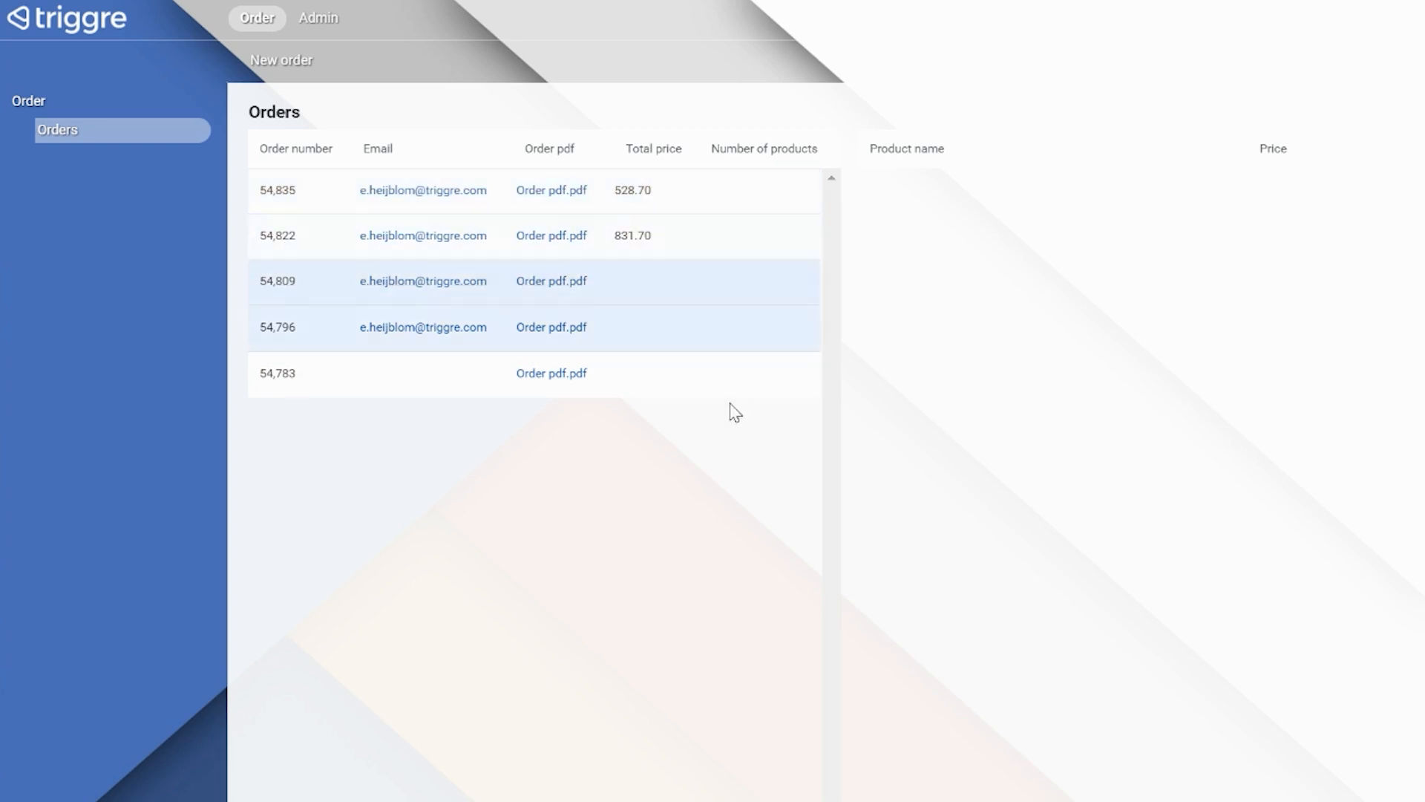
# In the published Triggre application, create and save a new order with the Laptop and Printer hardware products
pyautogui.click(280, 72)
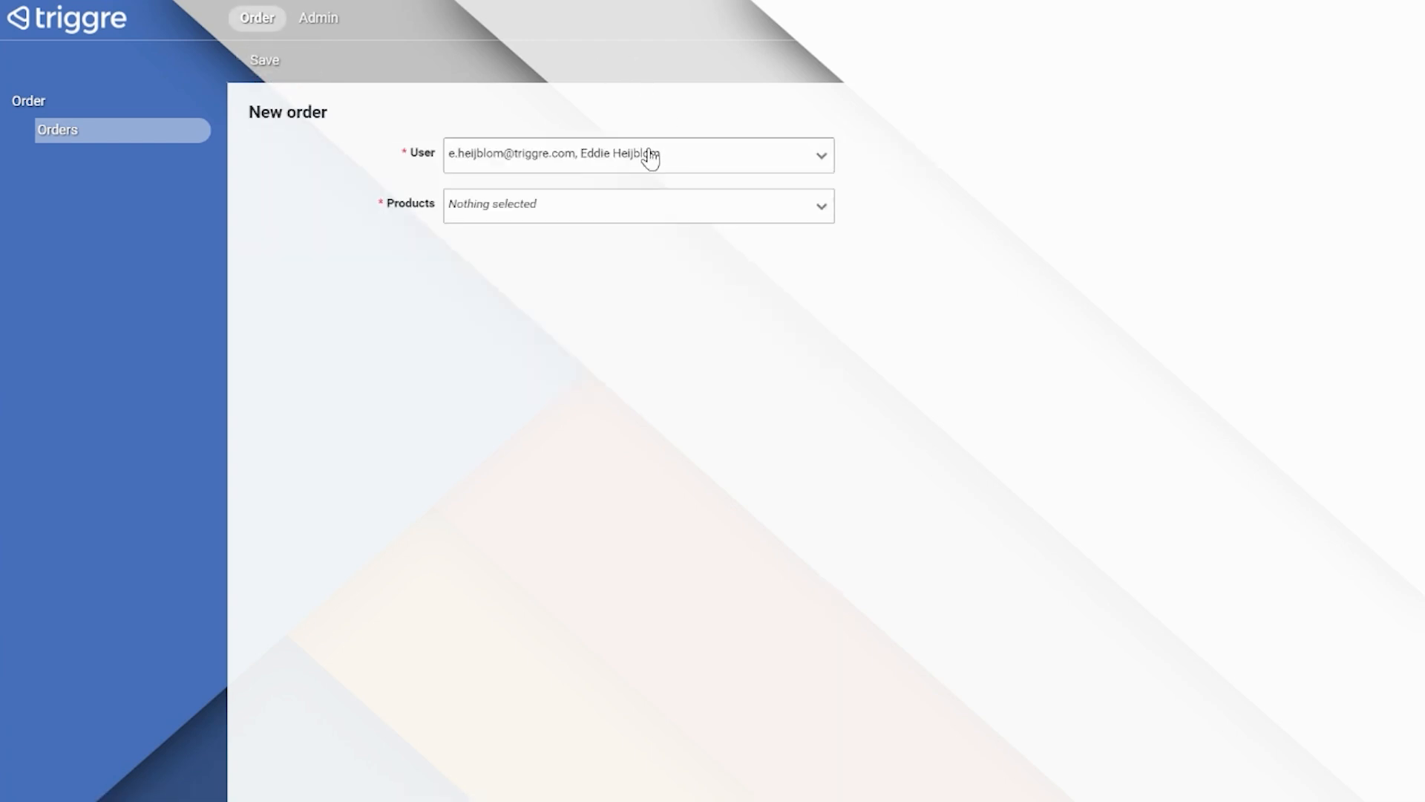
pyautogui.click(624, 208)
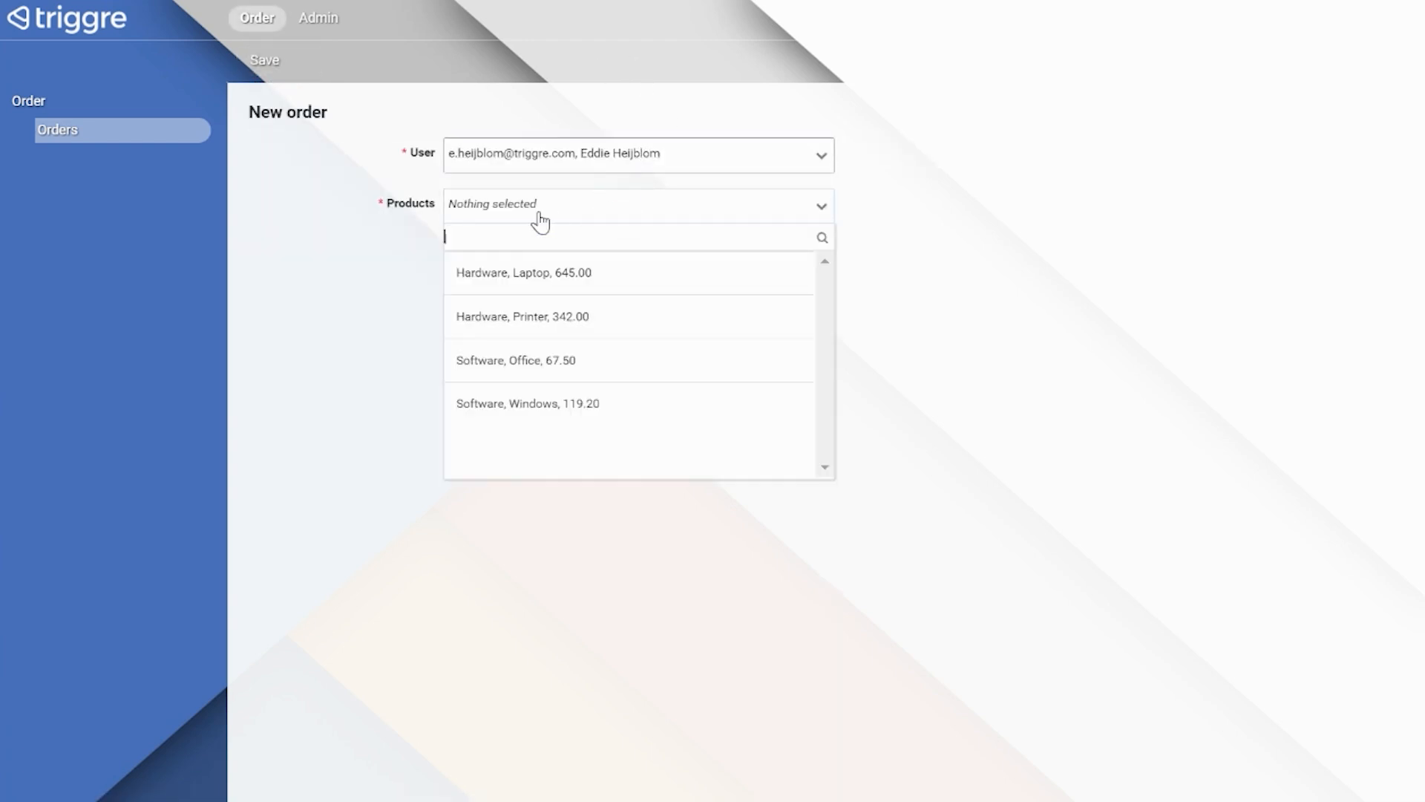
pyautogui.click(573, 284)
pyautogui.click(576, 316)
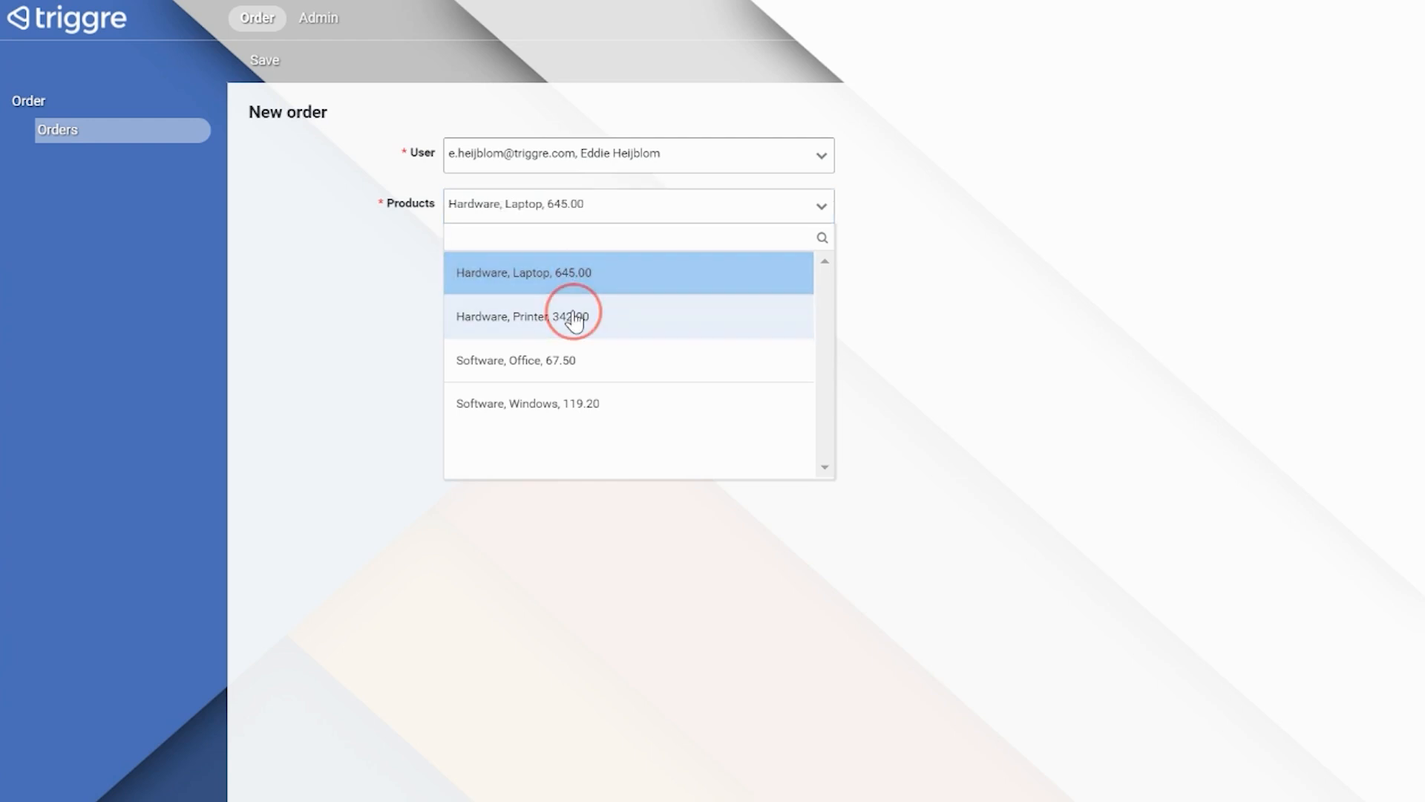
pyautogui.click(1042, 436)
pyautogui.click(265, 60)
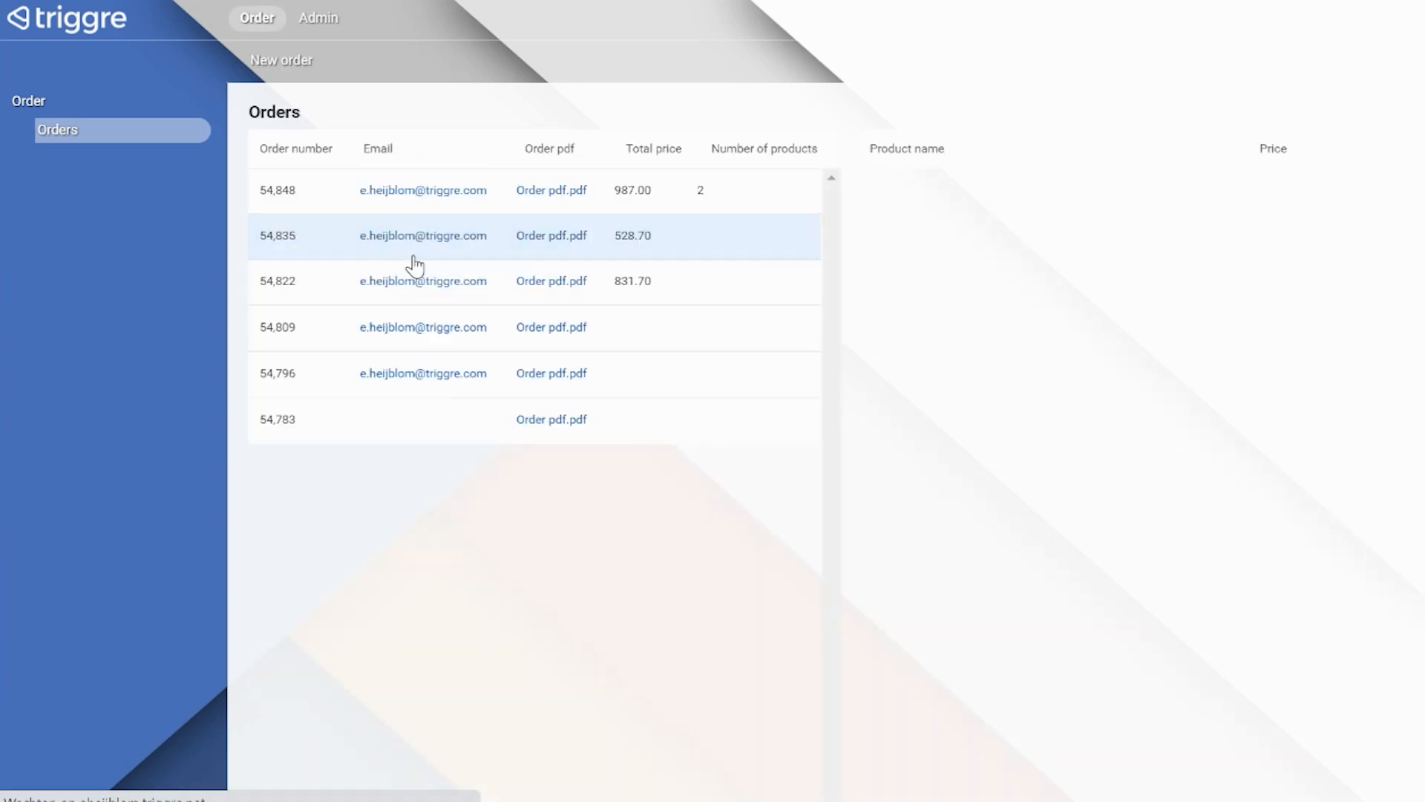
# Check the Number of products of the newest order against its listed order lines
pyautogui.doubleClick(702, 189)
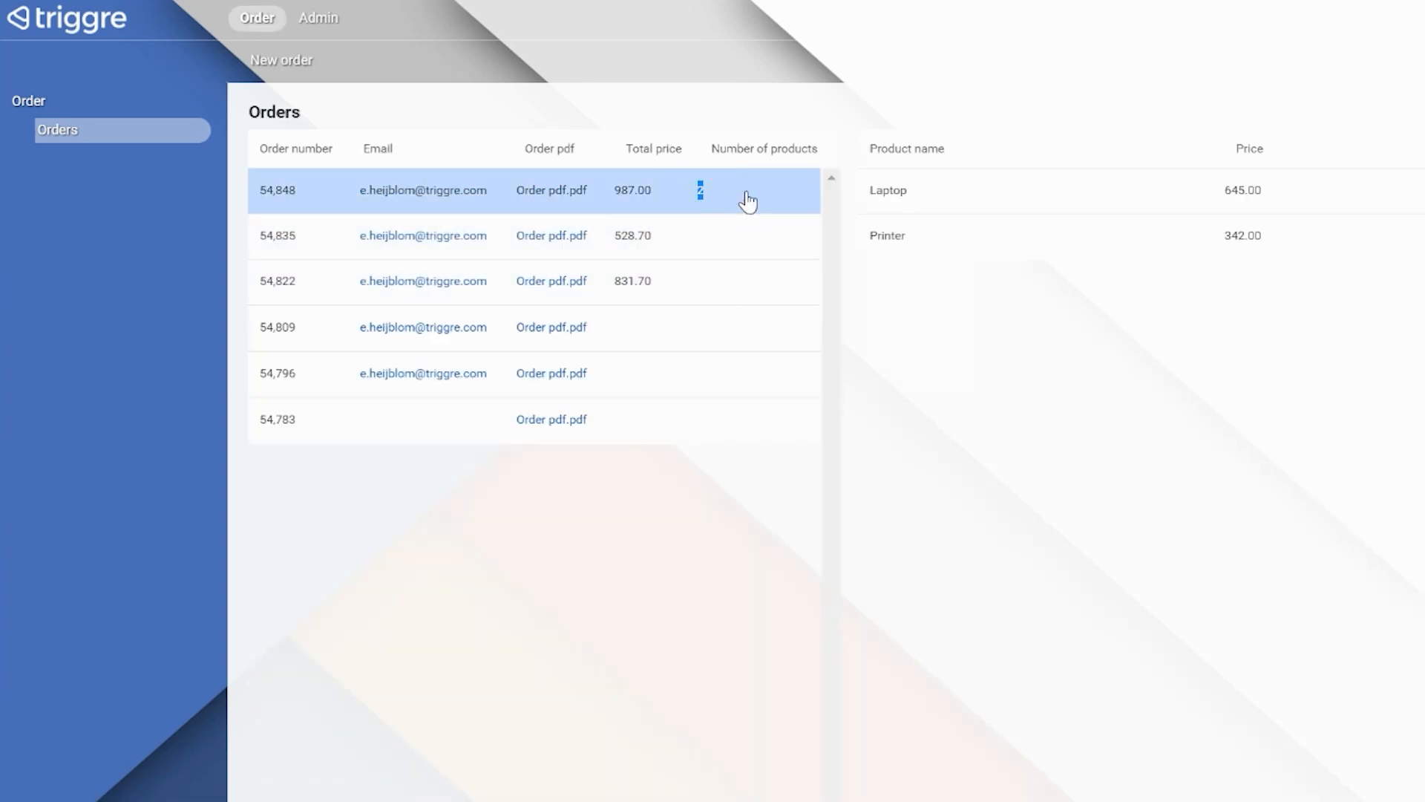
pyautogui.doubleClick(700, 190)
pyautogui.click(711, 511)
# Create and save another order with the products Laptop, Printer and Office
pyautogui.click(273, 70)
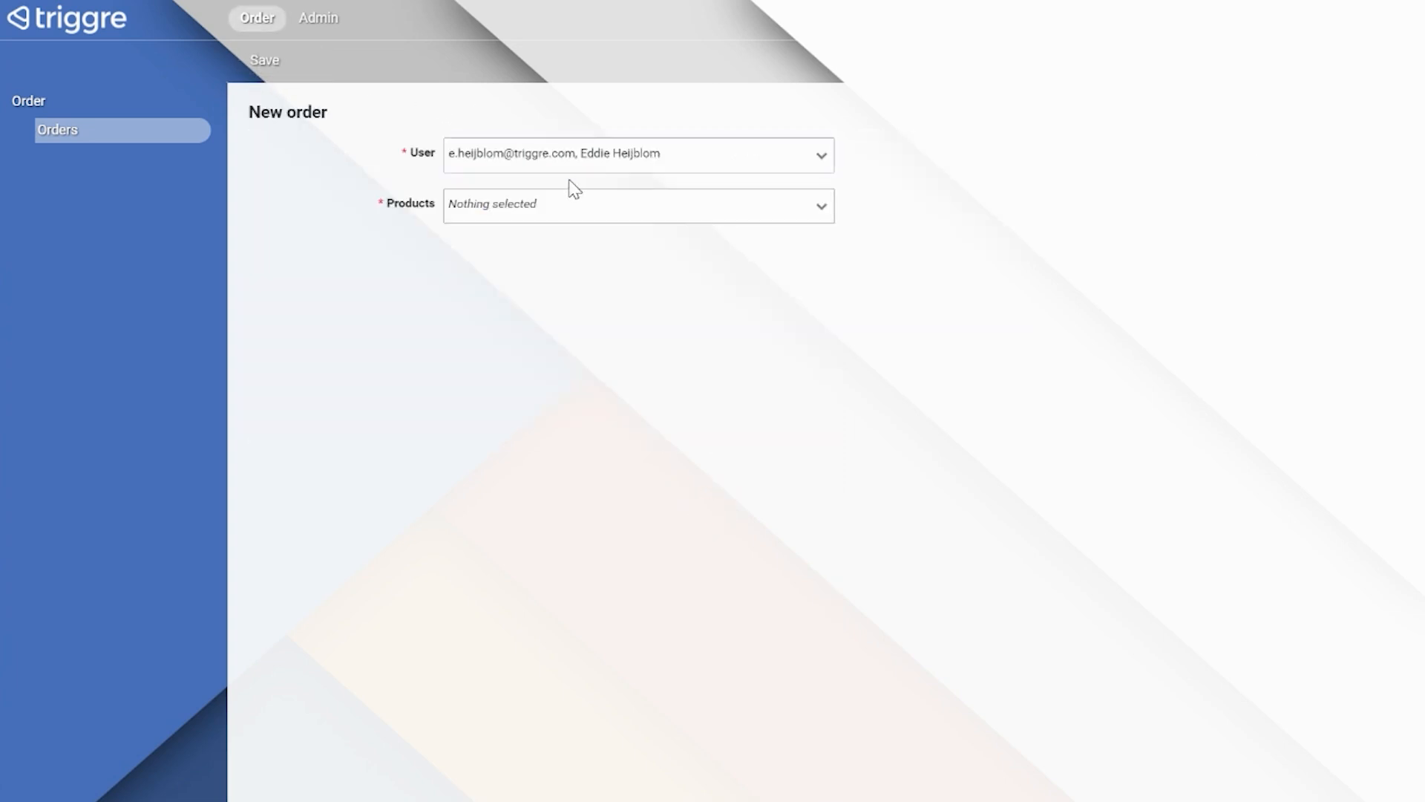
pyautogui.click(542, 216)
pyautogui.click(568, 286)
pyautogui.click(555, 326)
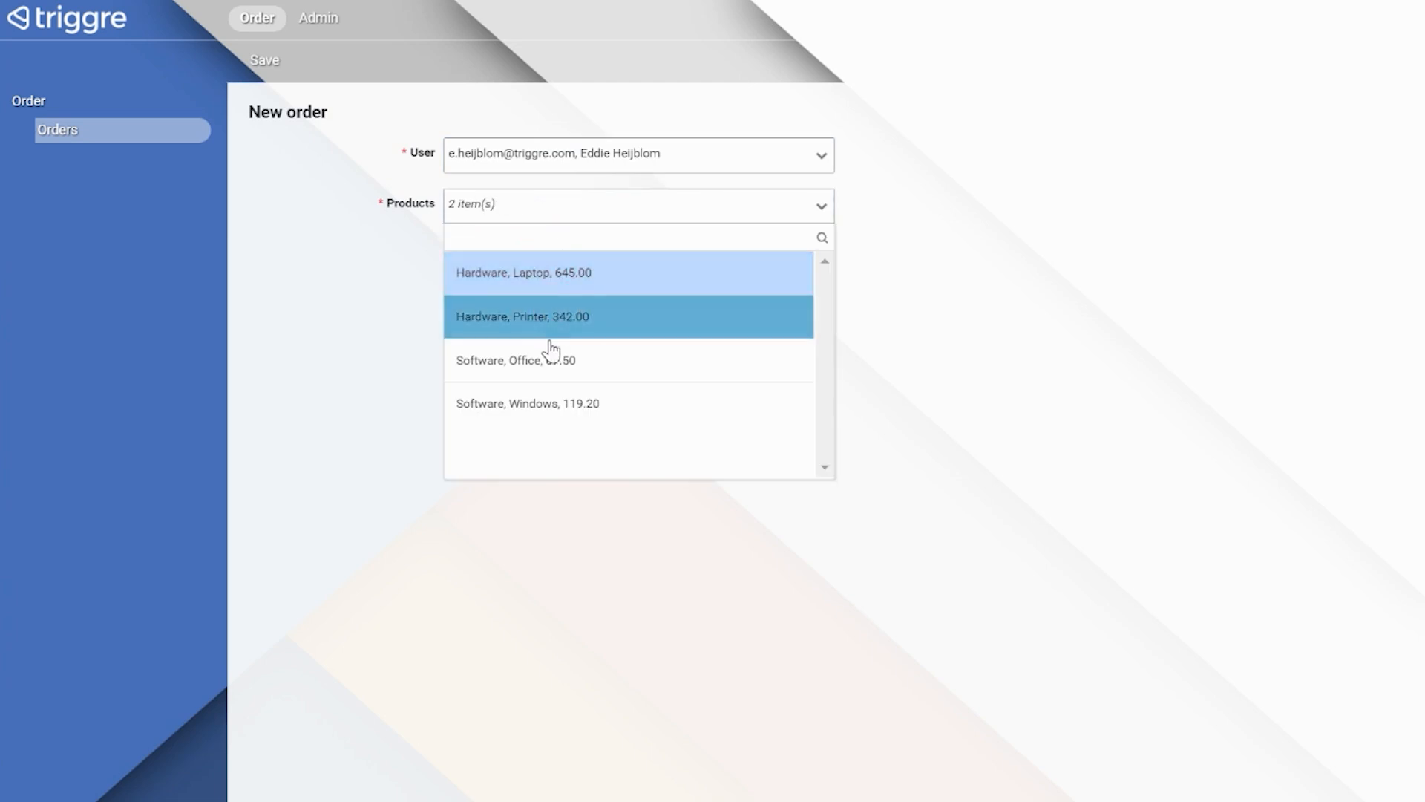
pyautogui.click(551, 371)
pyautogui.click(363, 263)
pyautogui.click(265, 60)
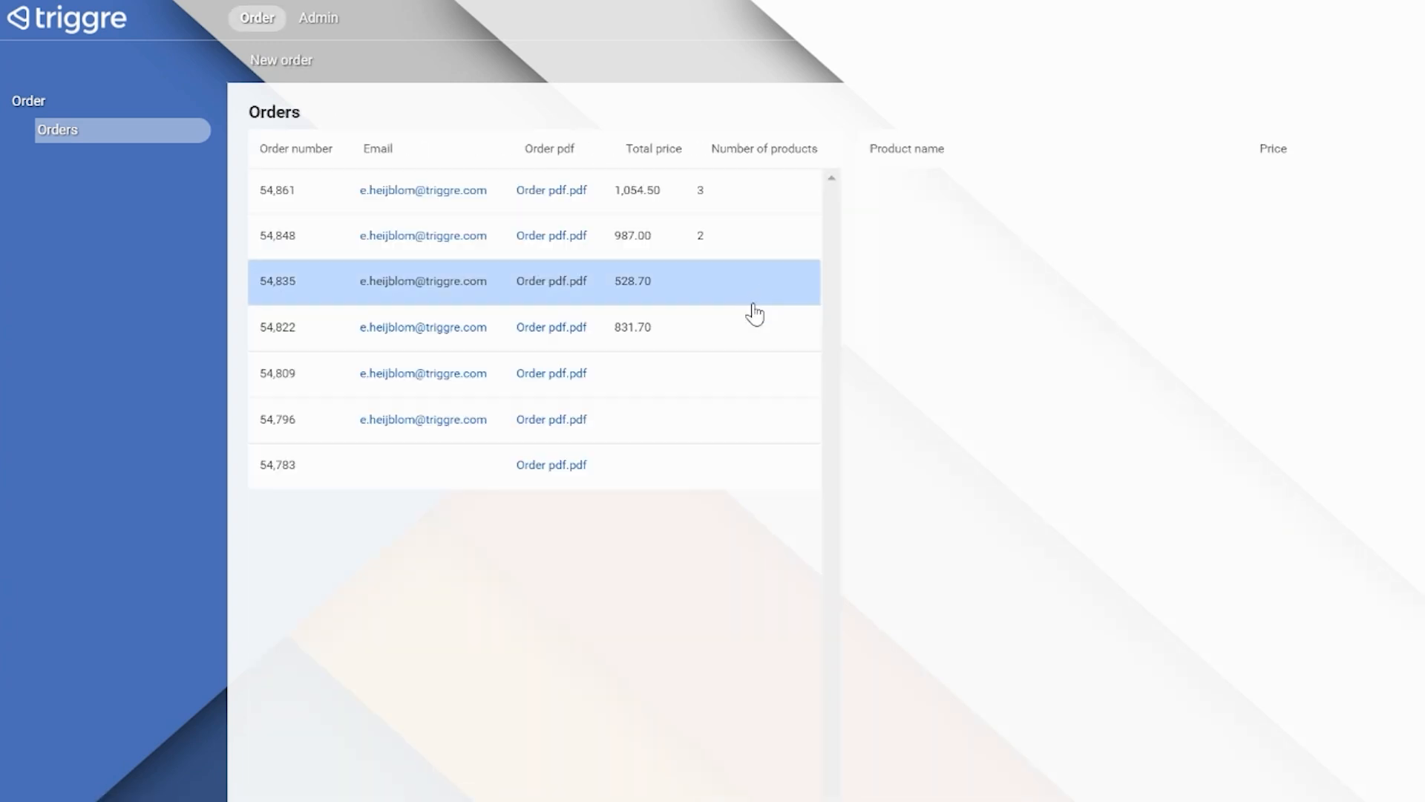
# Compare the Number of products of the two newest orders with the products listed for each
pyautogui.click(702, 199)
pyautogui.click(739, 256)
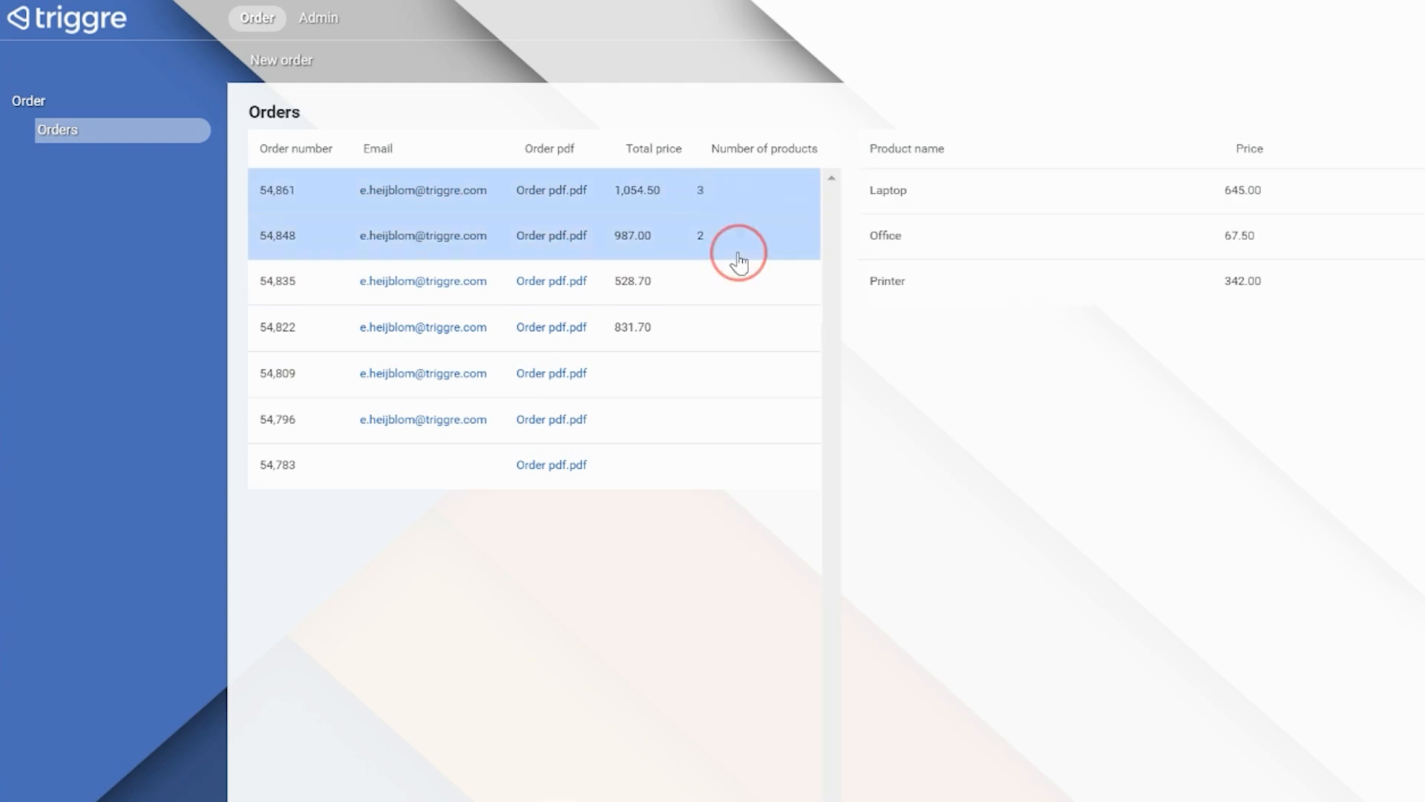
pyautogui.click(1026, 205)
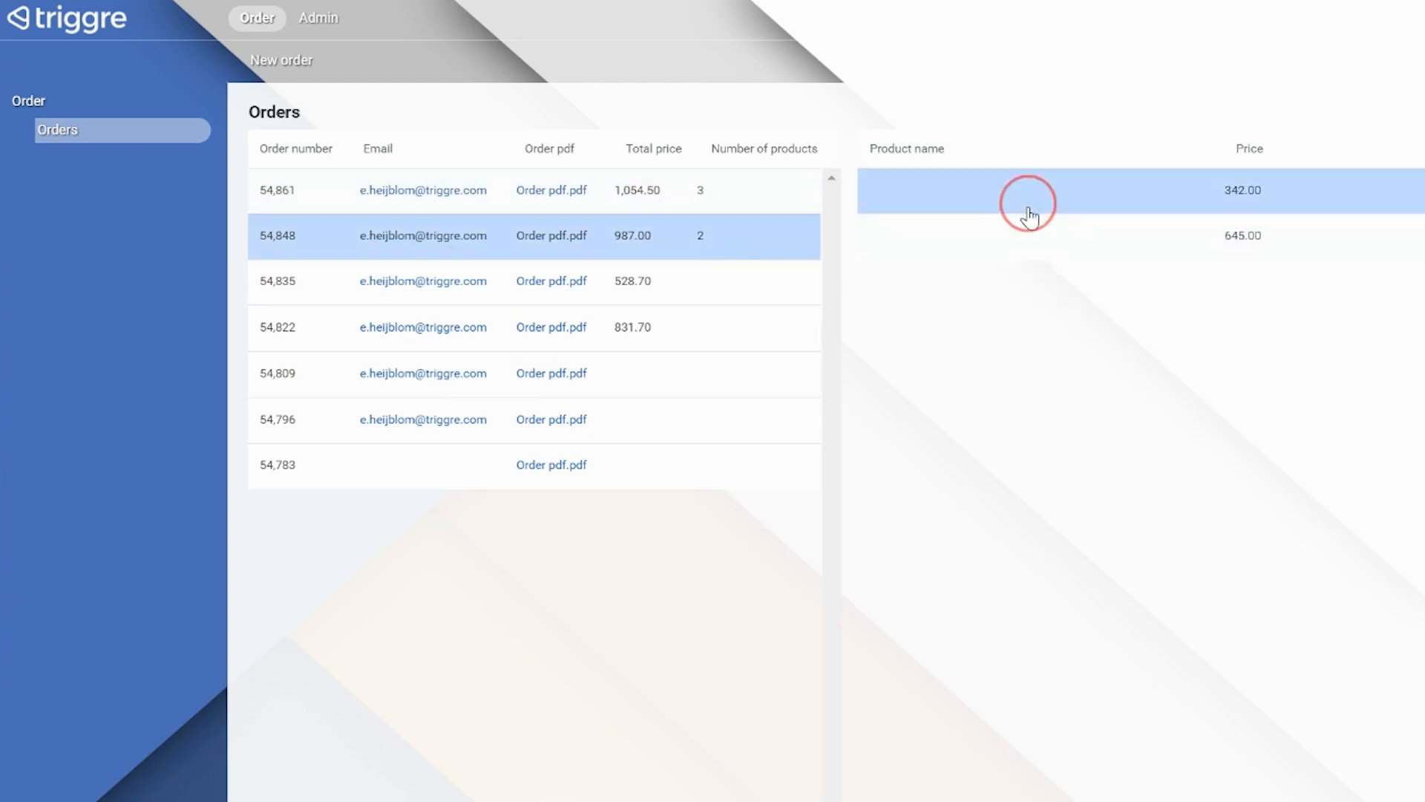
pyautogui.click(776, 206)
pyautogui.click(993, 211)
pyautogui.click(988, 289)
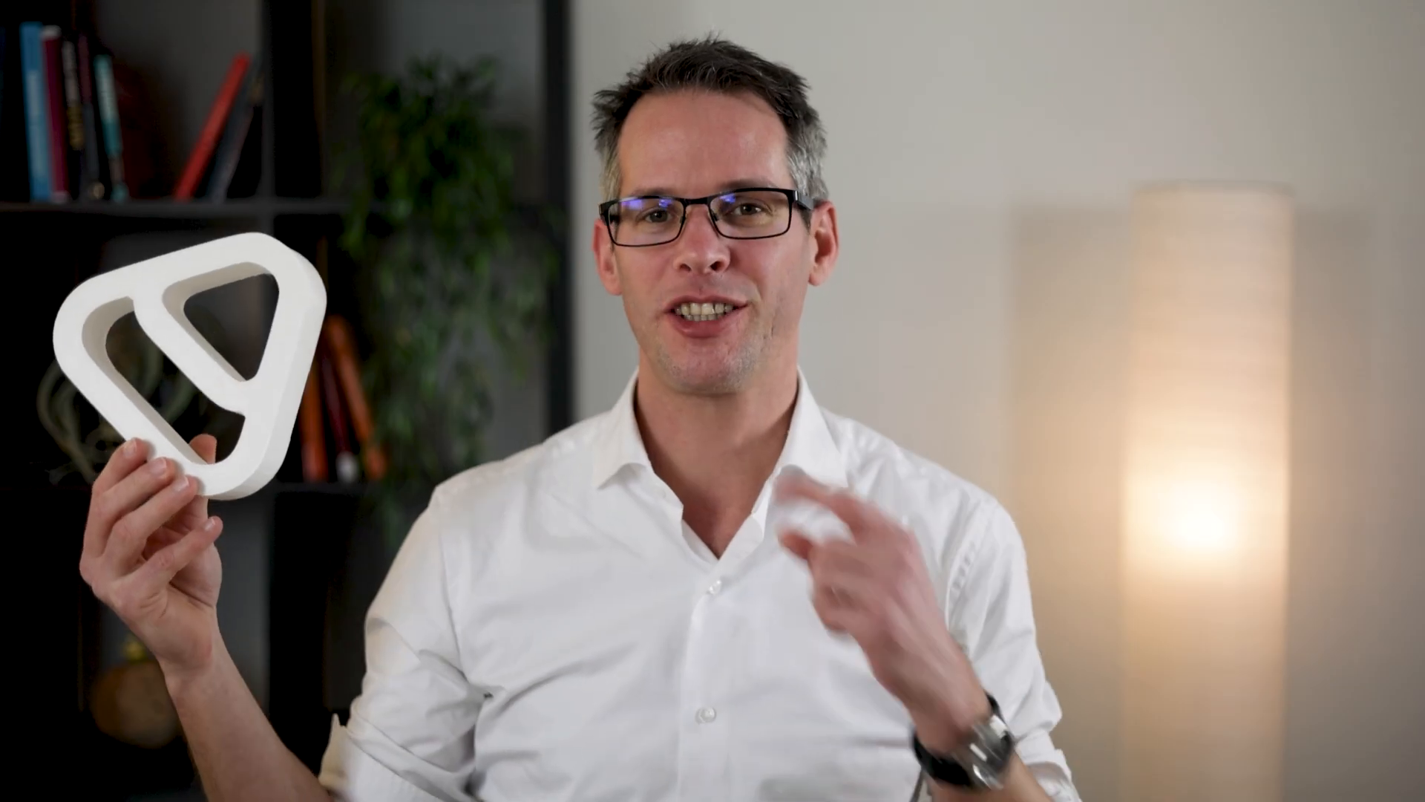